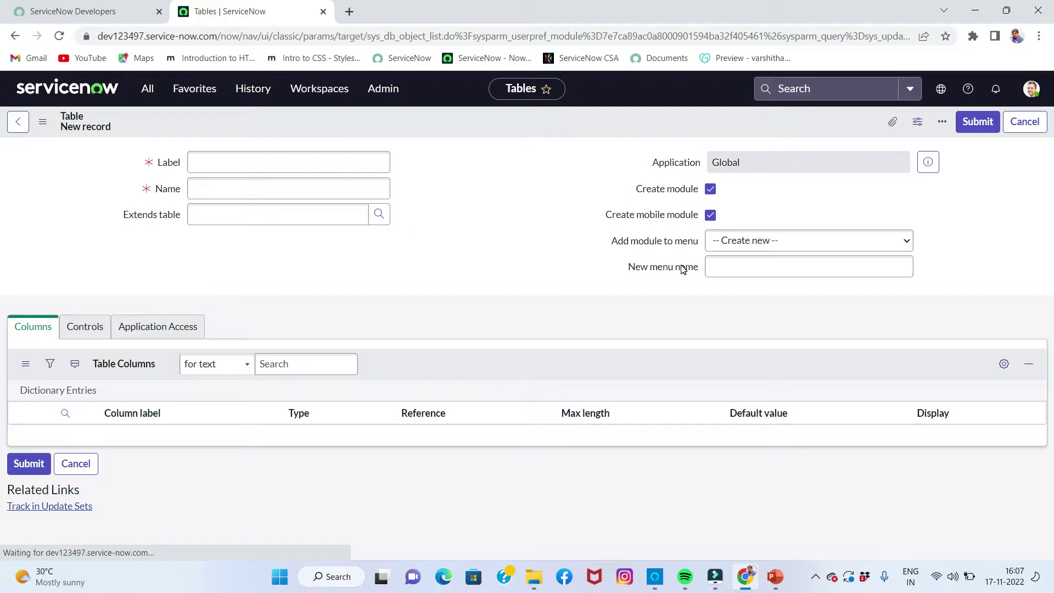
# Label the new table data_source and let its name fill in from the label
pyautogui.click(362, 161)
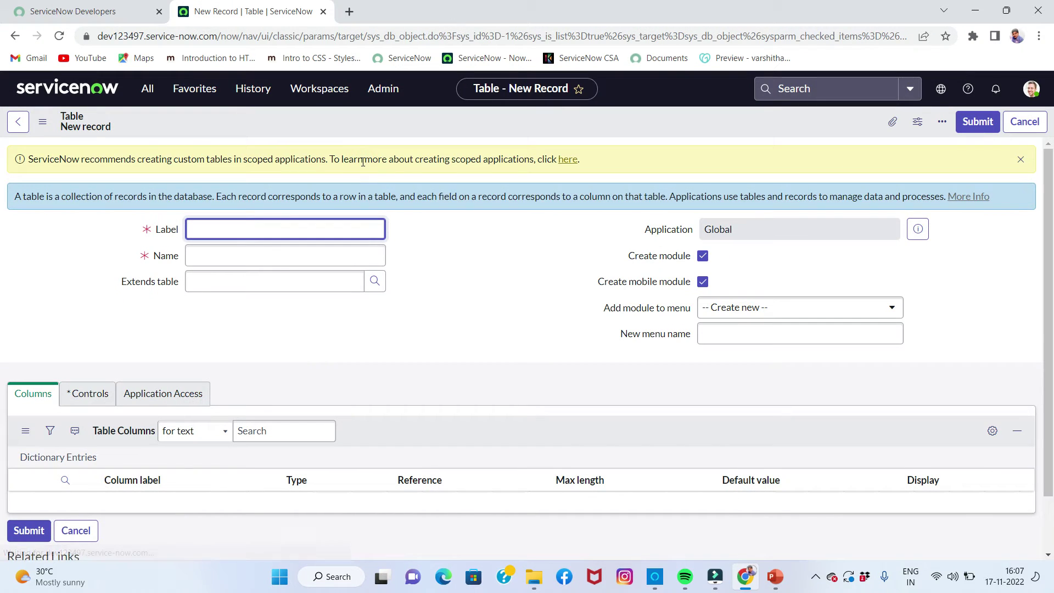
pyautogui.write('d')
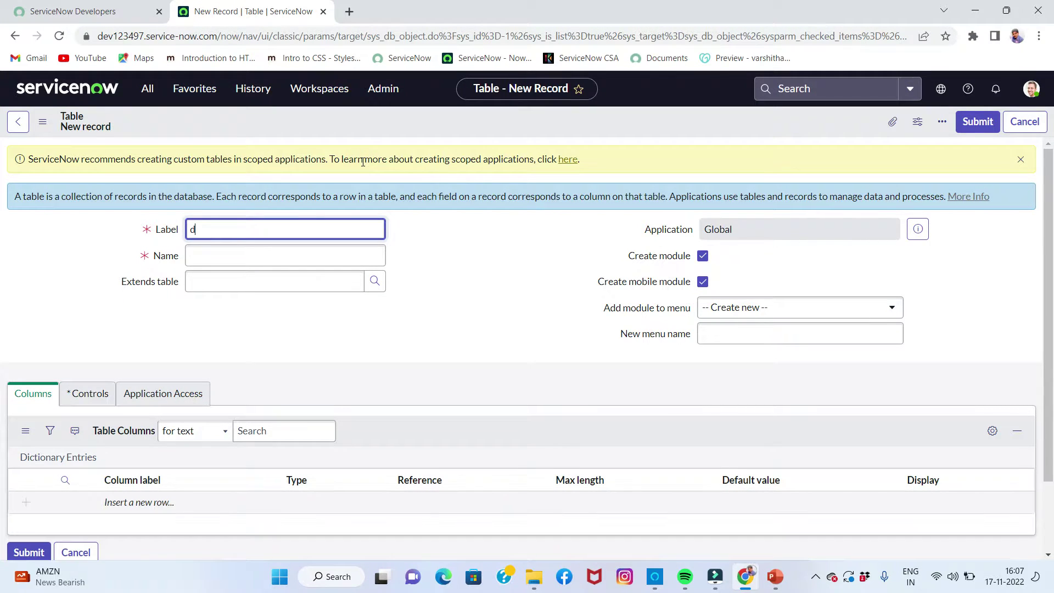
pyautogui.write('ata-s')
pyautogui.write('_s')
pyautogui.write('ource')
pyautogui.press('Tab')
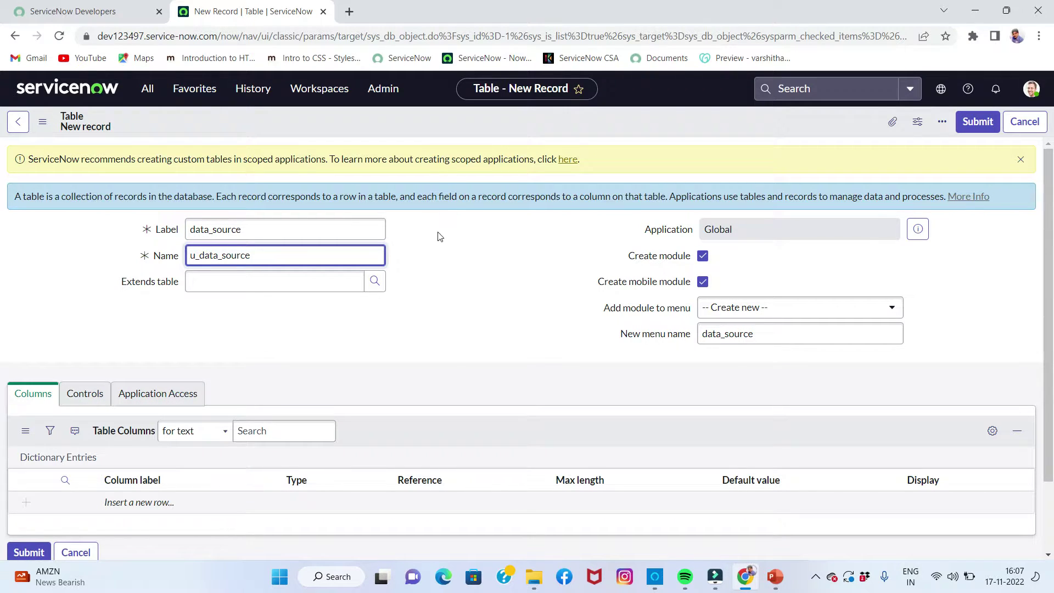
# Add a column labelled Name with type String to the new table
pyautogui.scroll(-1, 317, 324)
pyautogui.click(171, 433)
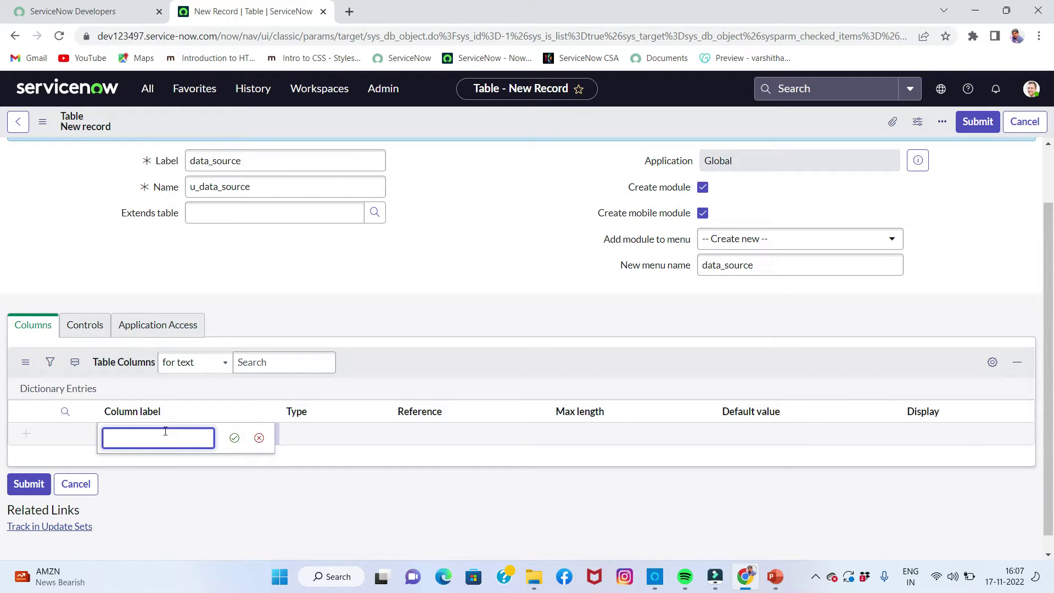
pyautogui.write('S')
pyautogui.press('BackSpace')
pyautogui.write('Name')
pyautogui.press('Tab')
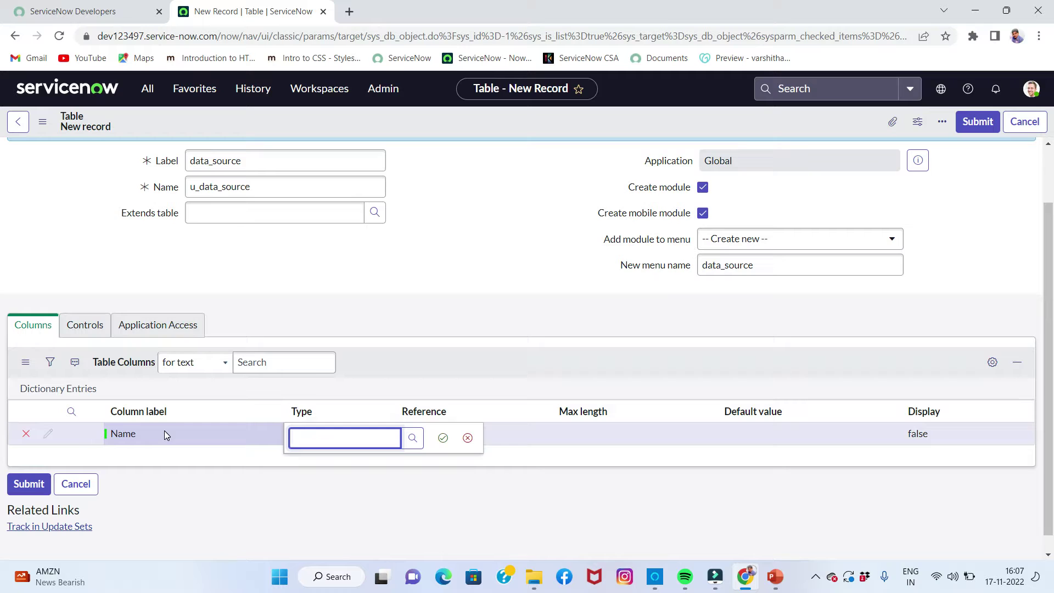
pyautogui.write('string')
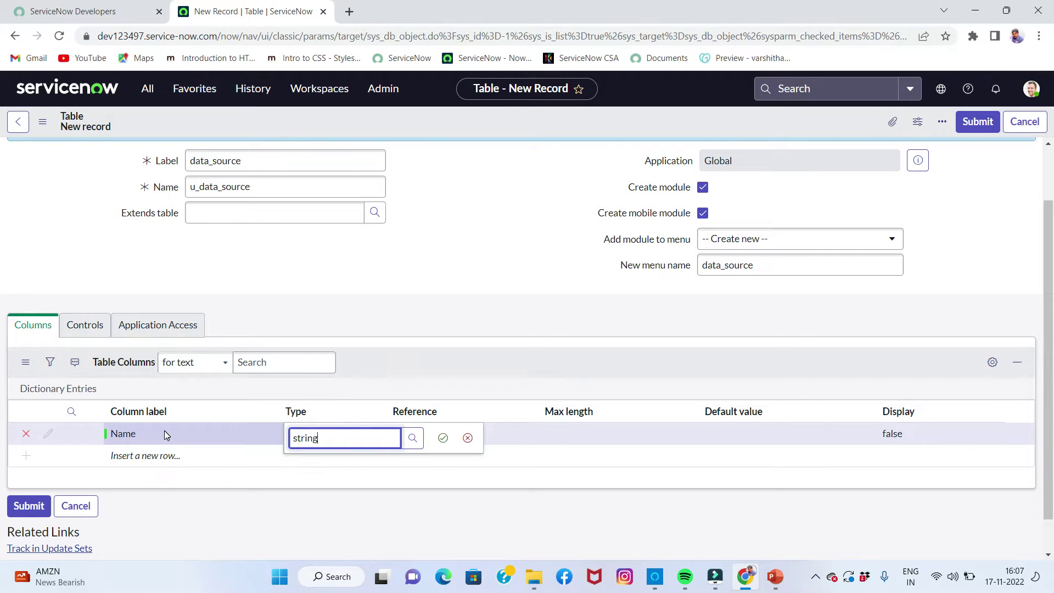
pyautogui.press('Tab')
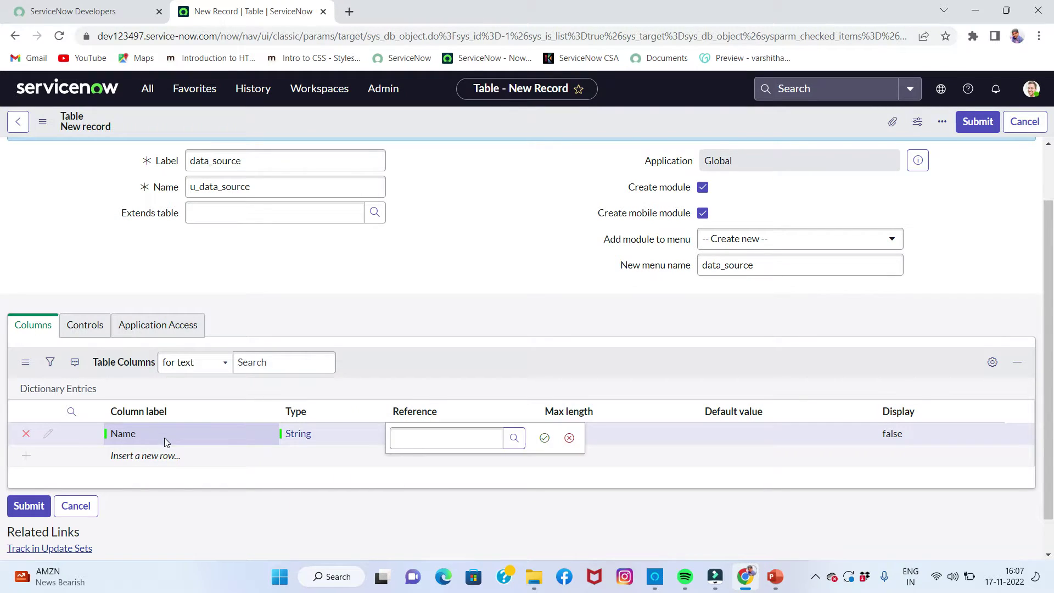
# Add a second column labelled Father Name with type String
pyautogui.click(164, 456)
pyautogui.write('Fat')
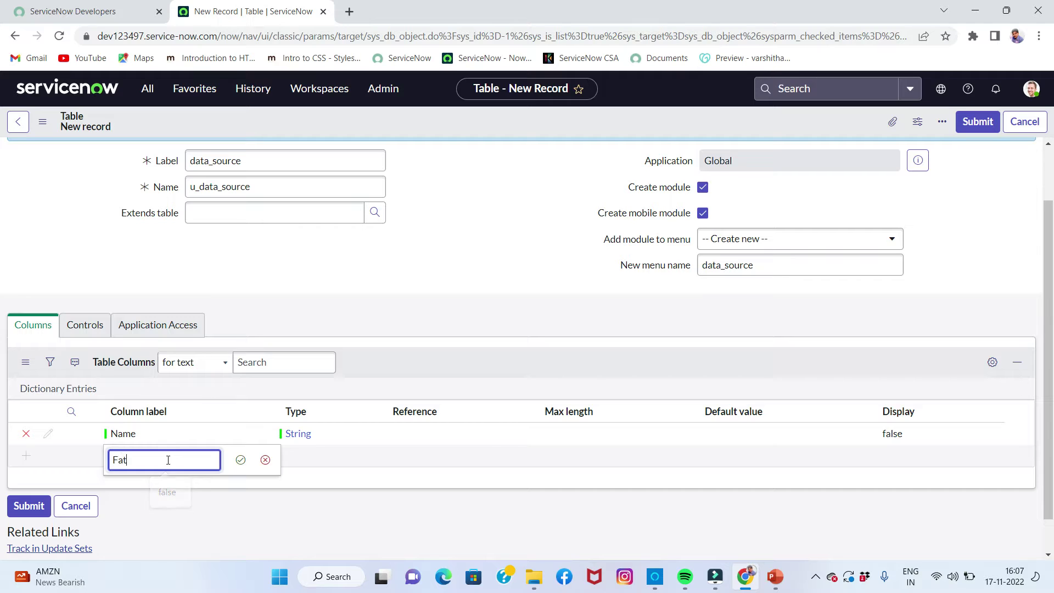
pyautogui.write('her Name')
pyautogui.press('Tab')
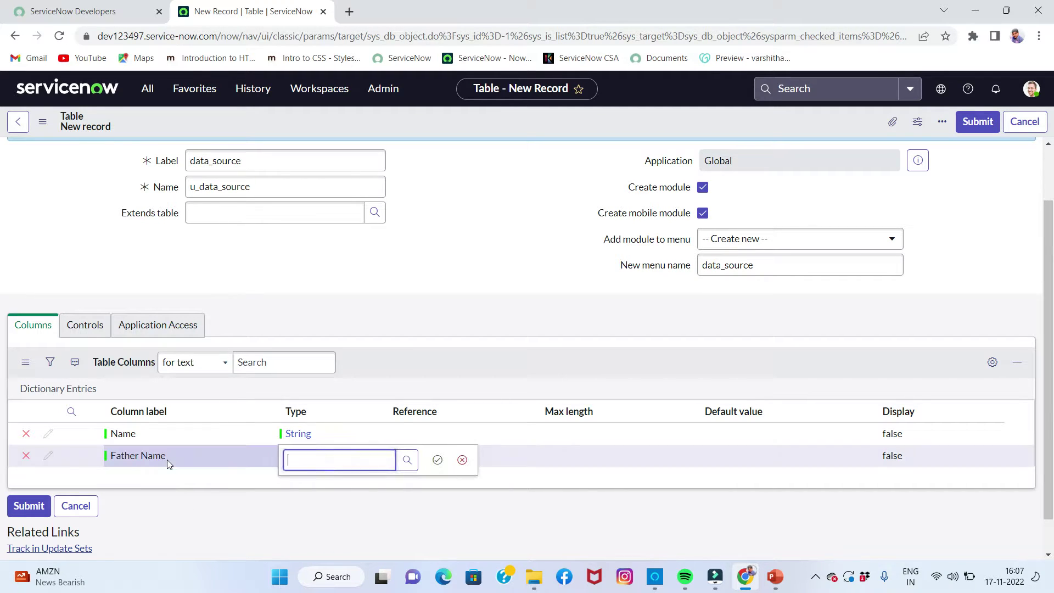
pyautogui.write('S')
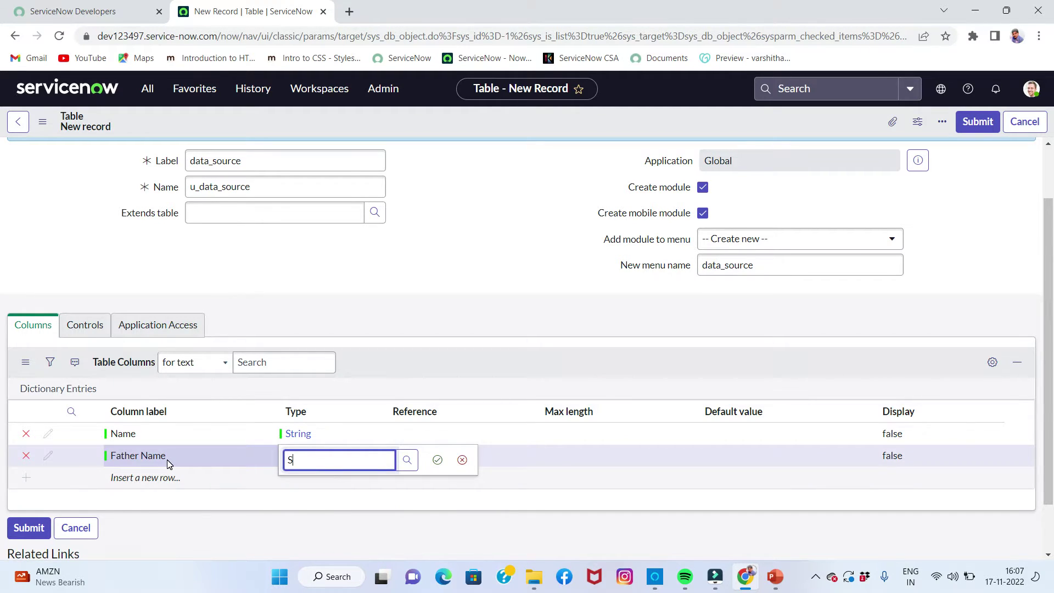
pyautogui.write('tring')
pyautogui.press('Down')
pyautogui.press('Tab')
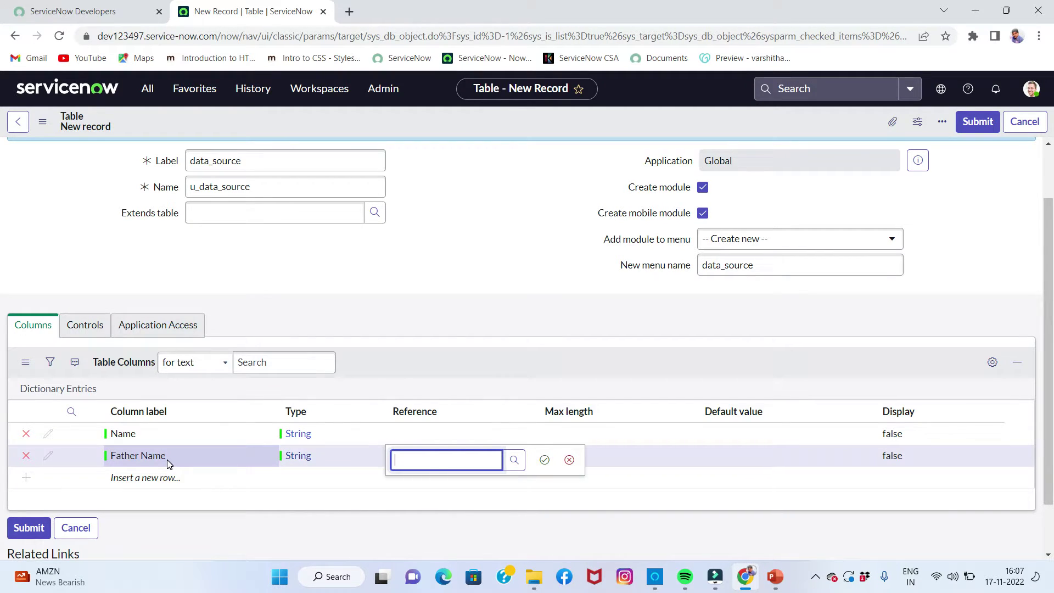
# Add a third column labelled Cell with type String and submit the new table
pyautogui.click(141, 477)
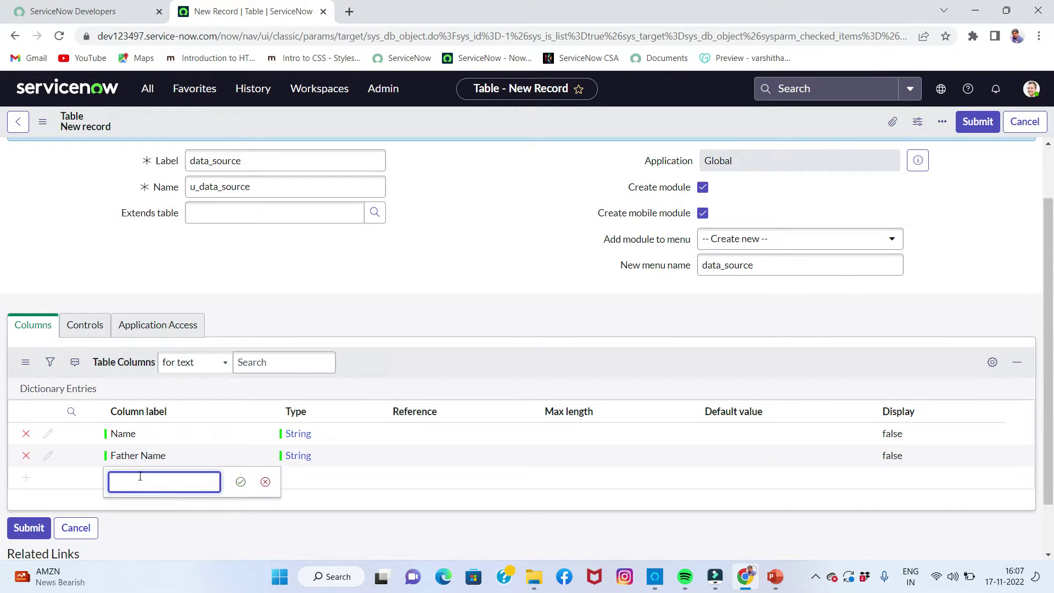
pyautogui.write('Cell')
pyautogui.press('Tab')
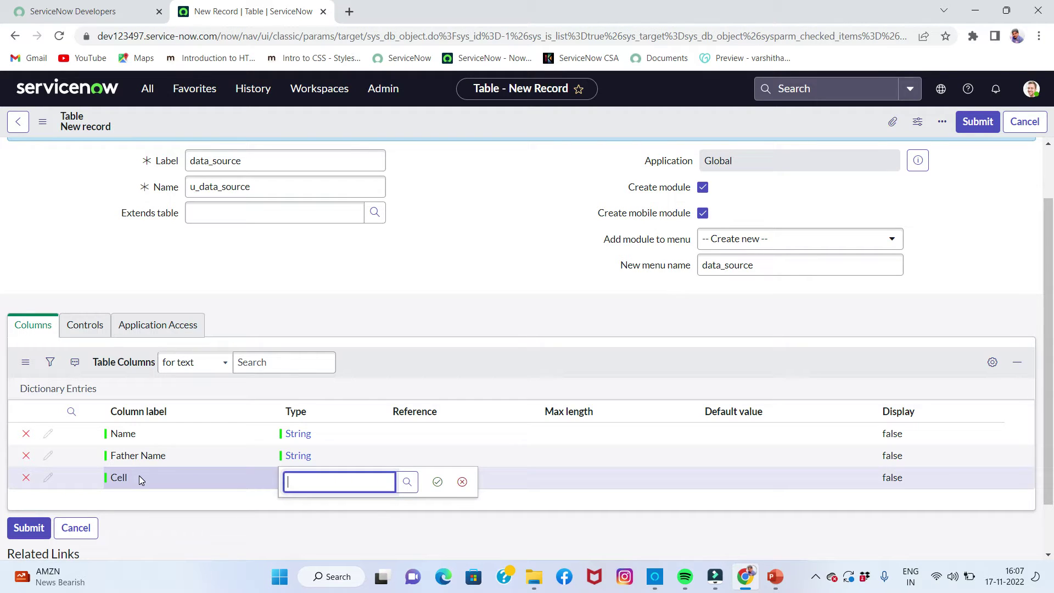
pyautogui.write('sting')
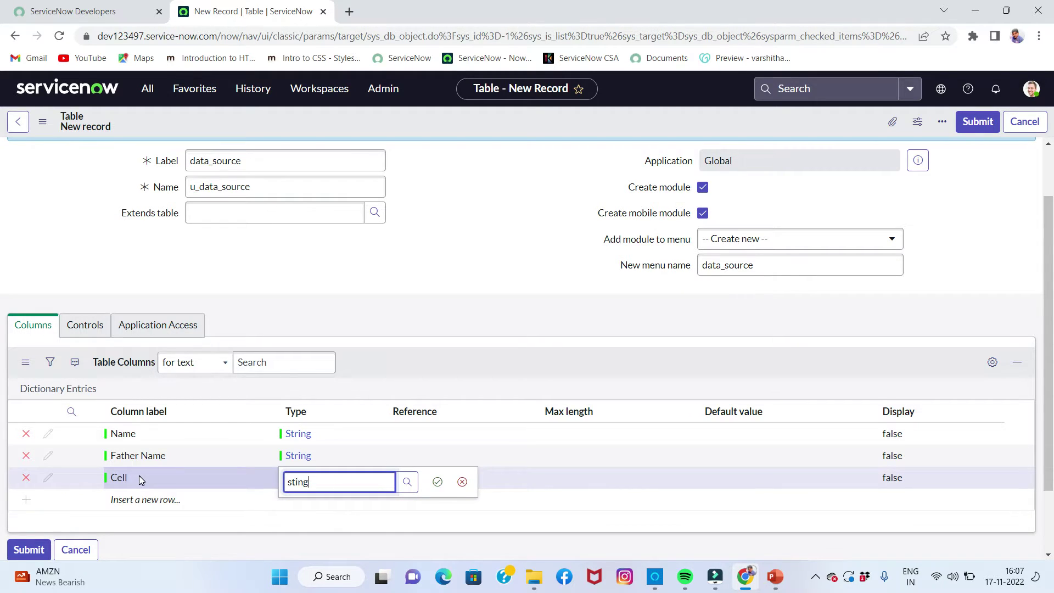
pyautogui.press('BackSpace')
pyautogui.write('ring')
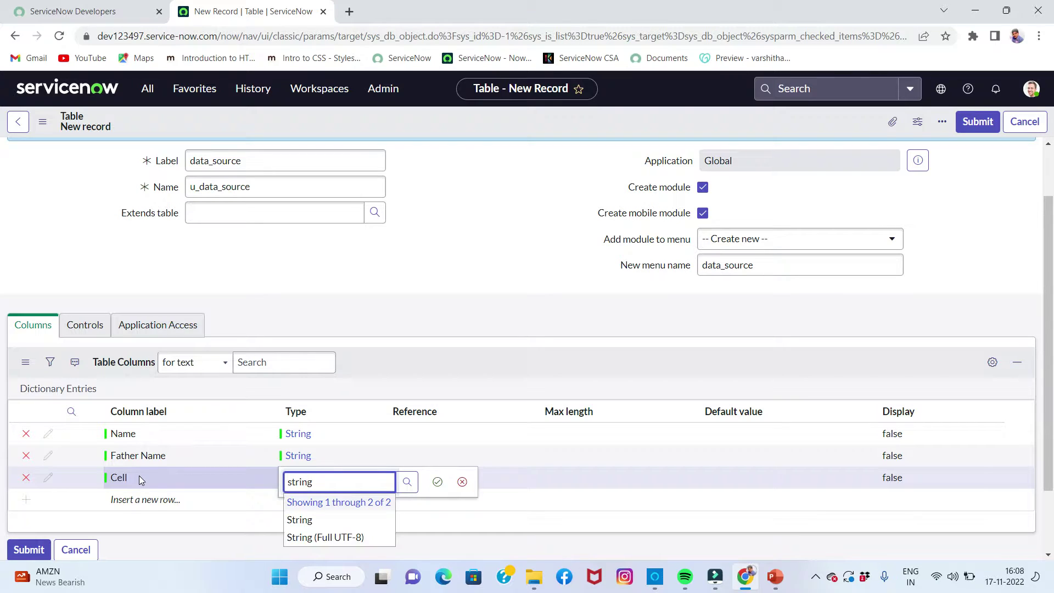
pyautogui.click(300, 519)
pyautogui.click(438, 481)
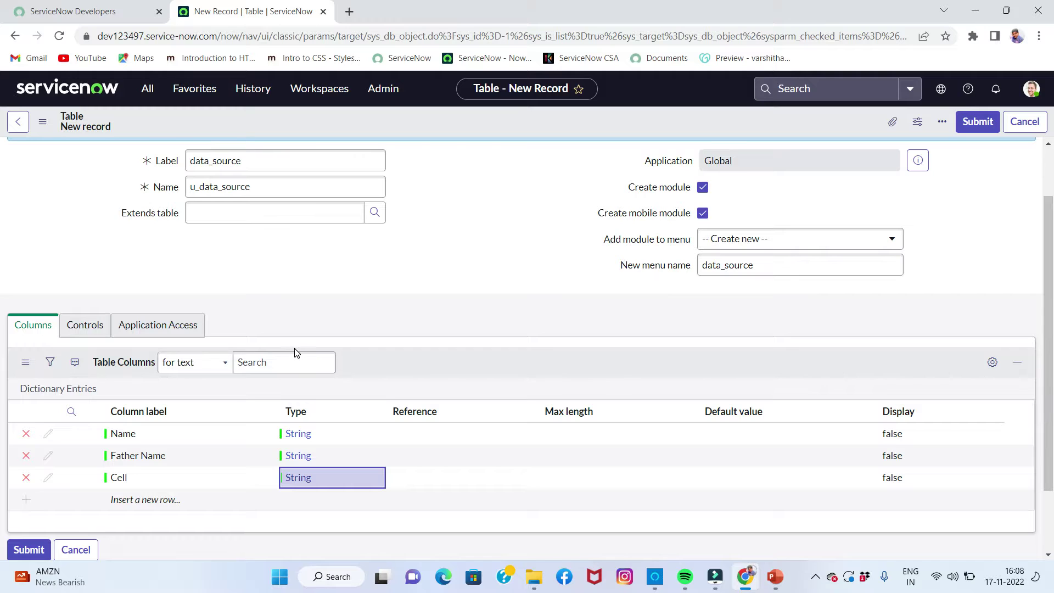
pyautogui.scroll(2, 346, 303)
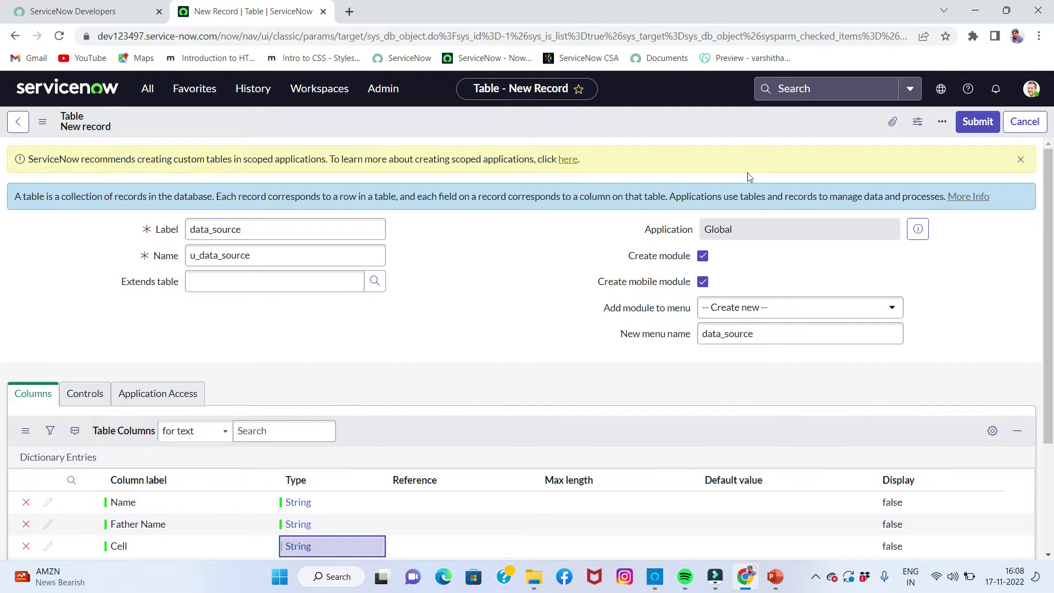
pyautogui.click(970, 125)
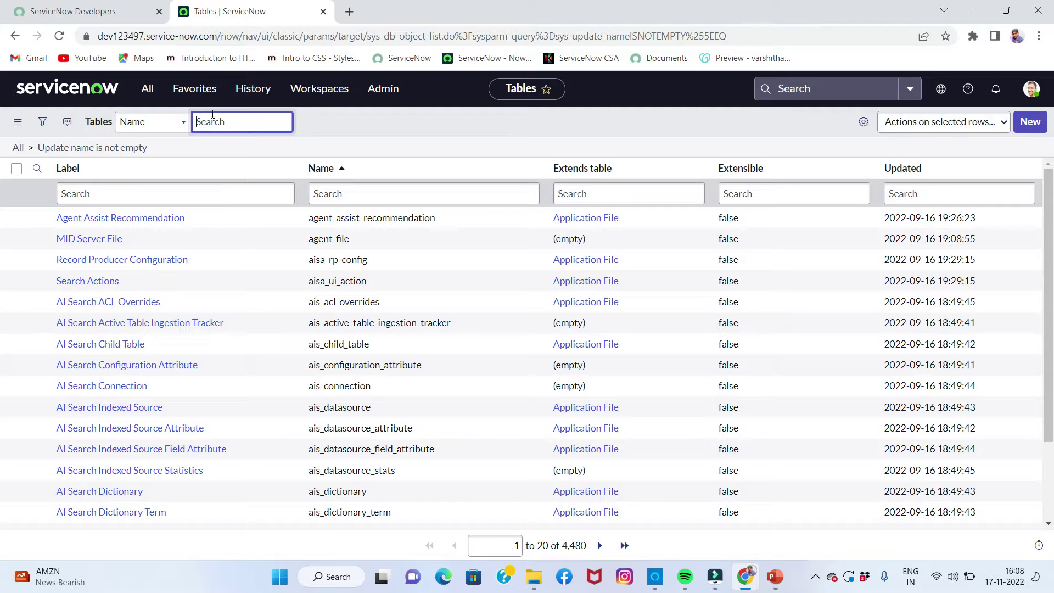
# Find "data sour" in the application navigator and open Data Sources under System Import Sets
pyautogui.click(145, 90)
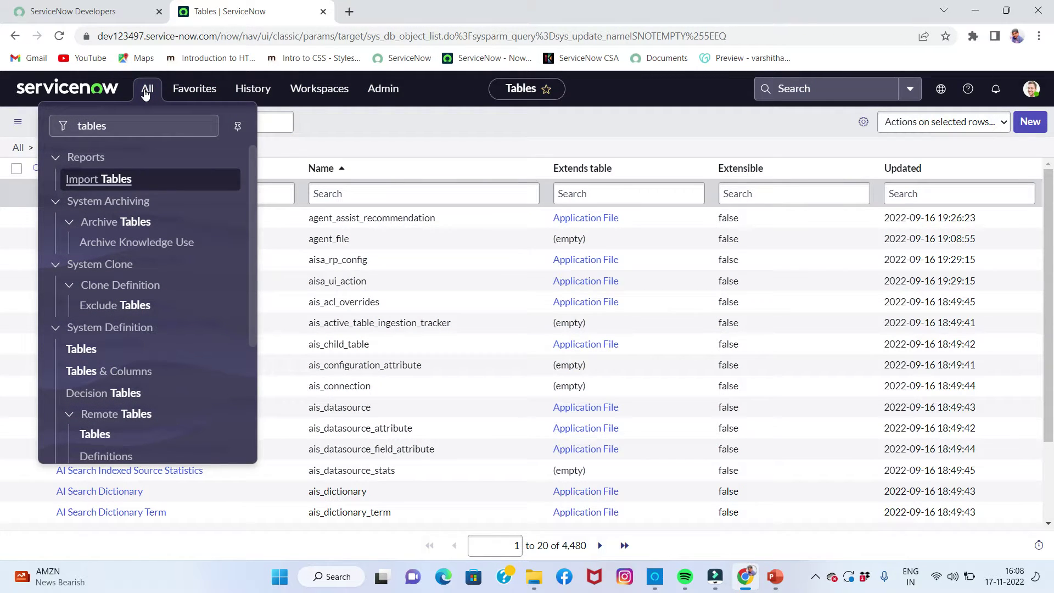
pyautogui.click(129, 126)
pyautogui.doubleClick(132, 126)
pyautogui.write('d')
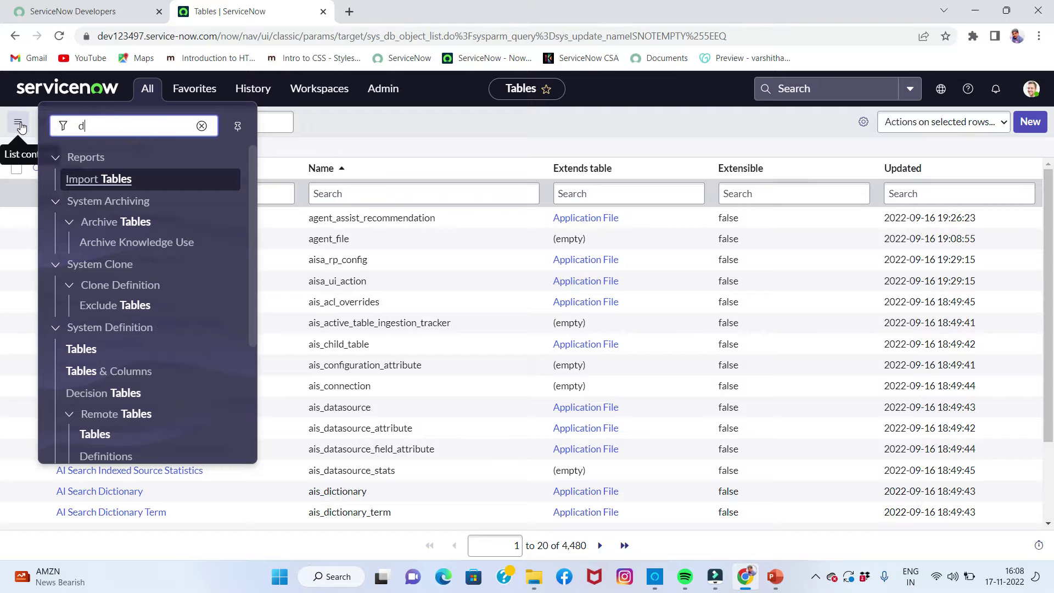
pyautogui.write('ata')
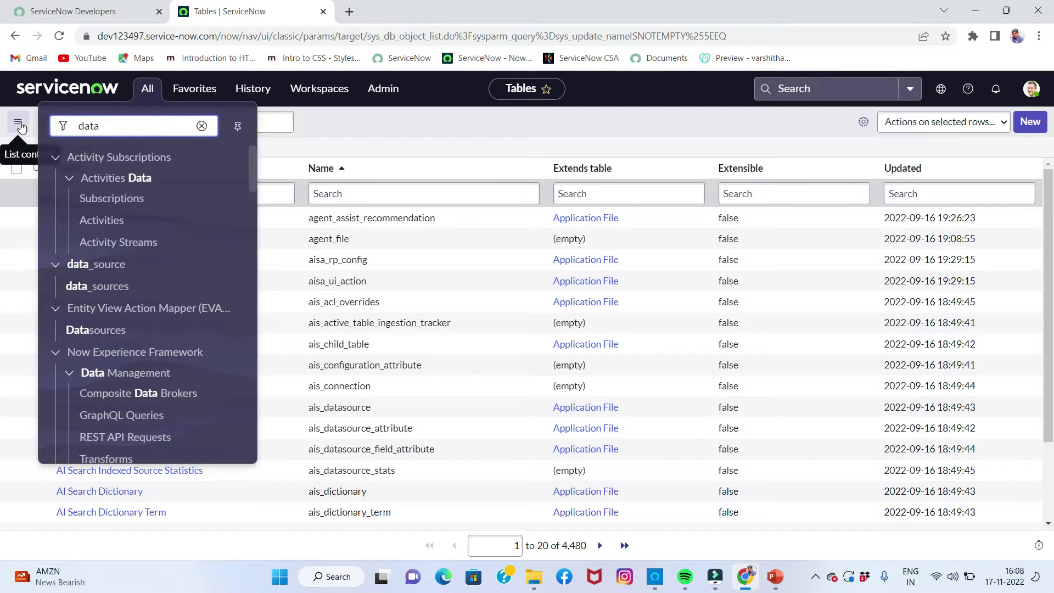
pyautogui.write(' souce')
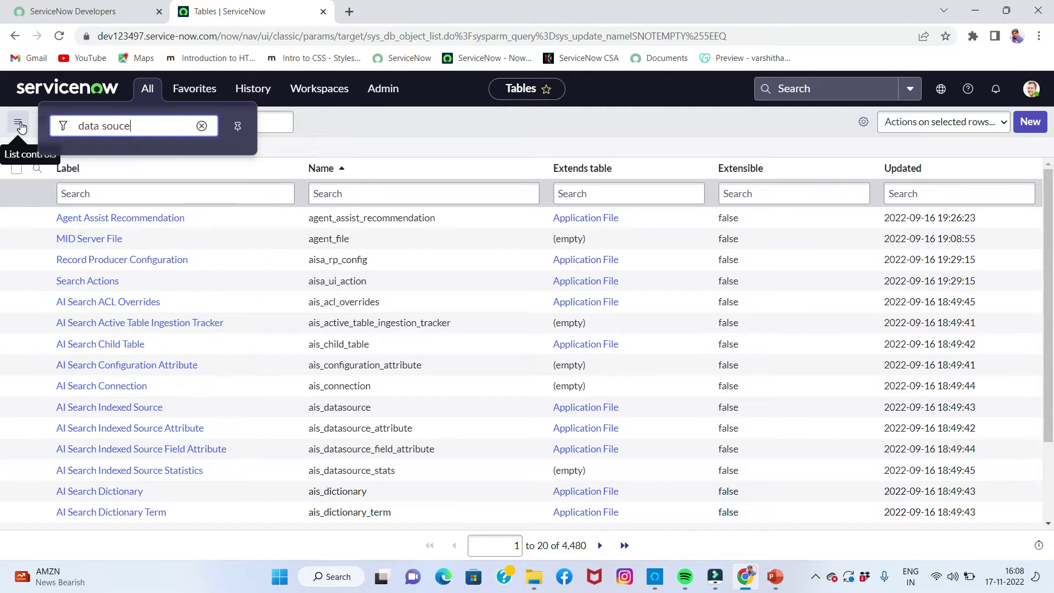
pyautogui.press('BackSpace')
pyautogui.press('BackSpace')
pyautogui.write('r')
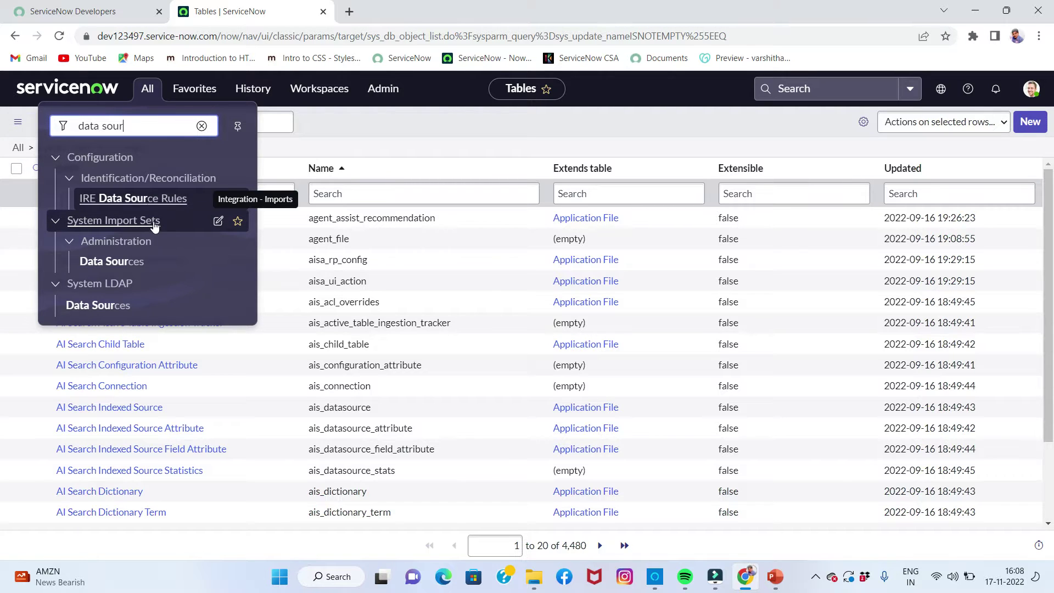
pyautogui.click(125, 263)
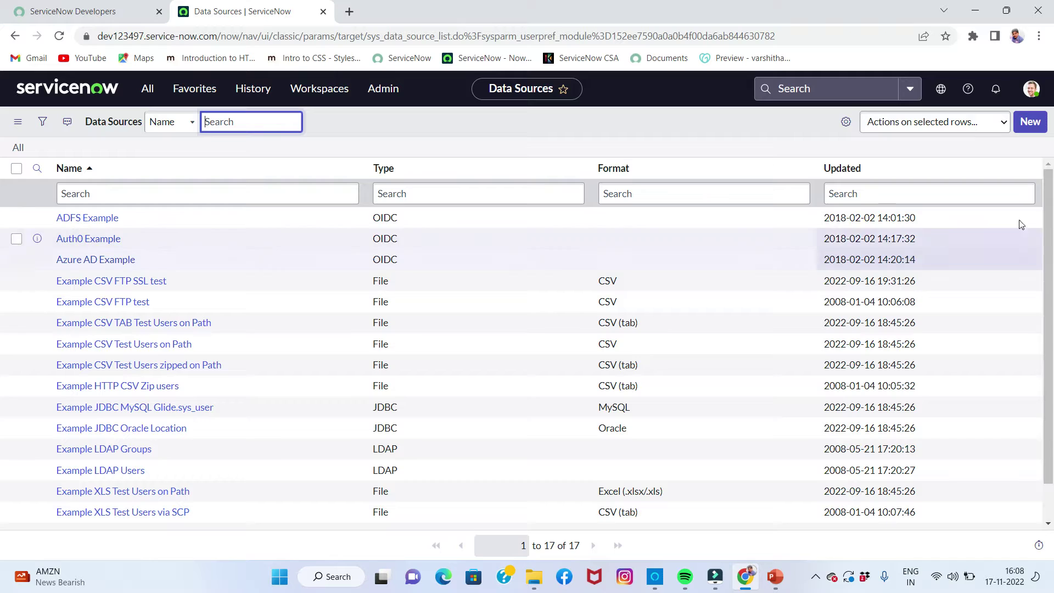
# Create a new data source named Import with the import set table label "import data"
pyautogui.click(1027, 122)
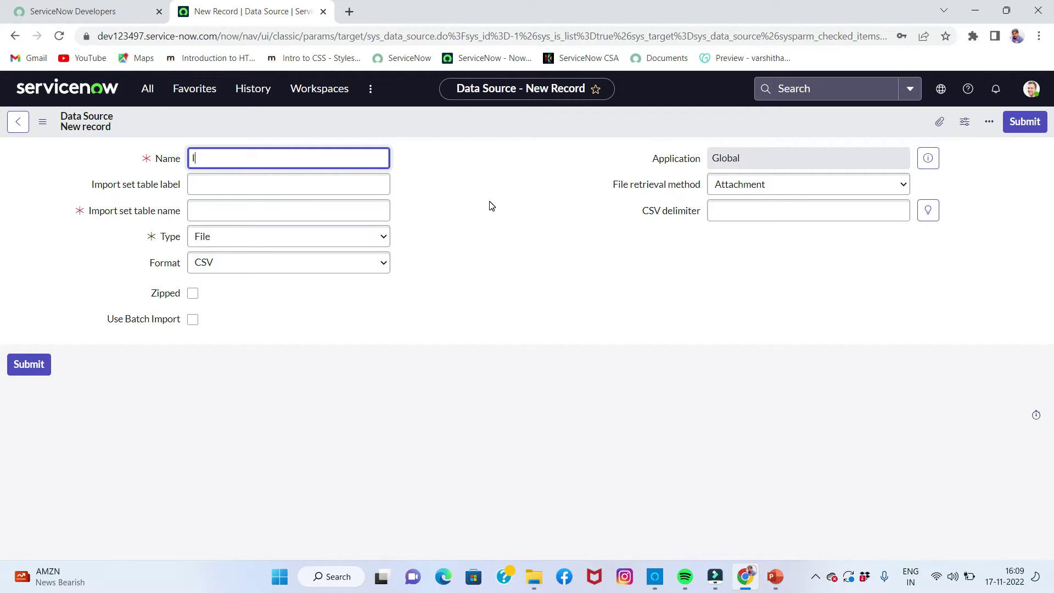
pyautogui.write('Import')
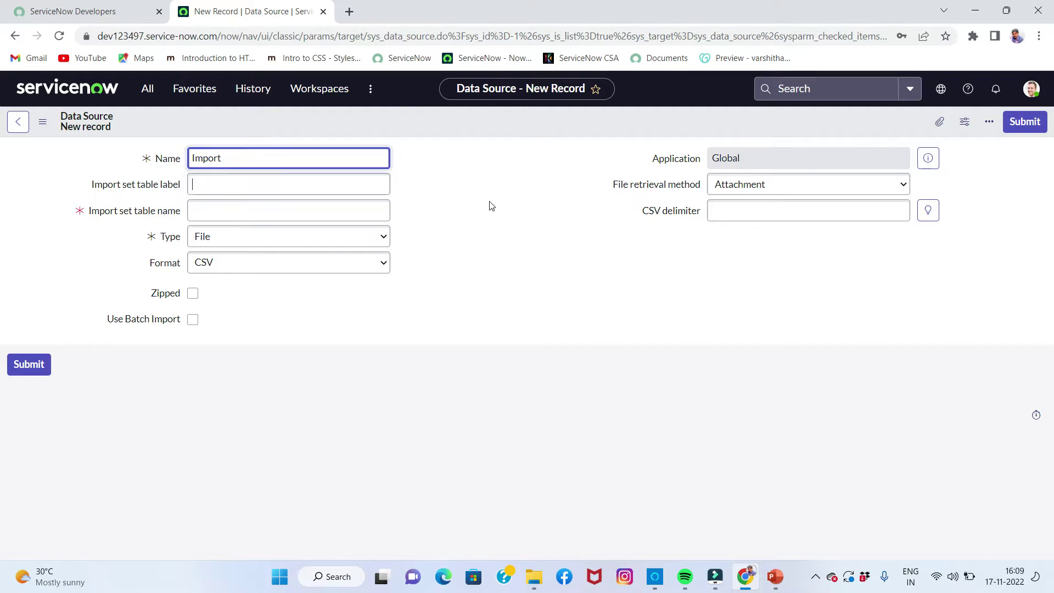
pyautogui.press('Tab')
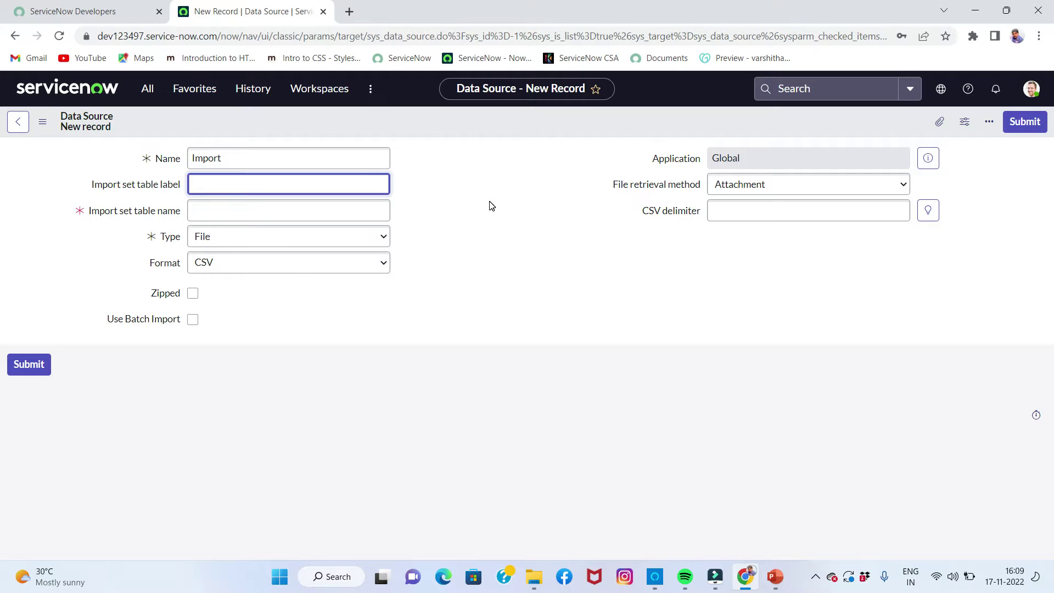
pyautogui.write('import data')
pyautogui.press('Tab')
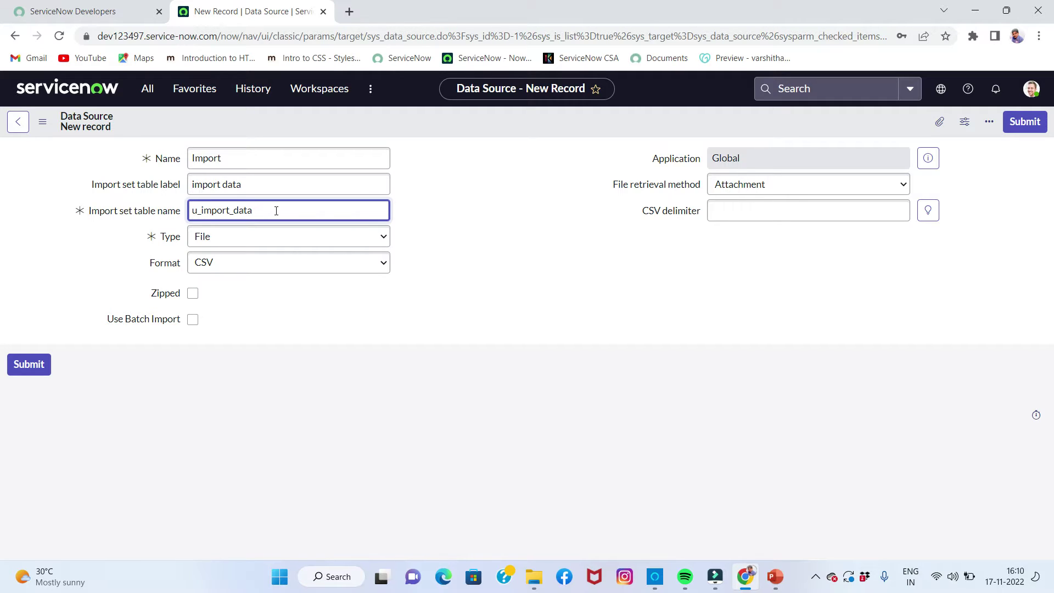
# Keep the data source type as File and set its format to Excel (.xlsx/.xls)
pyautogui.click(254, 238)
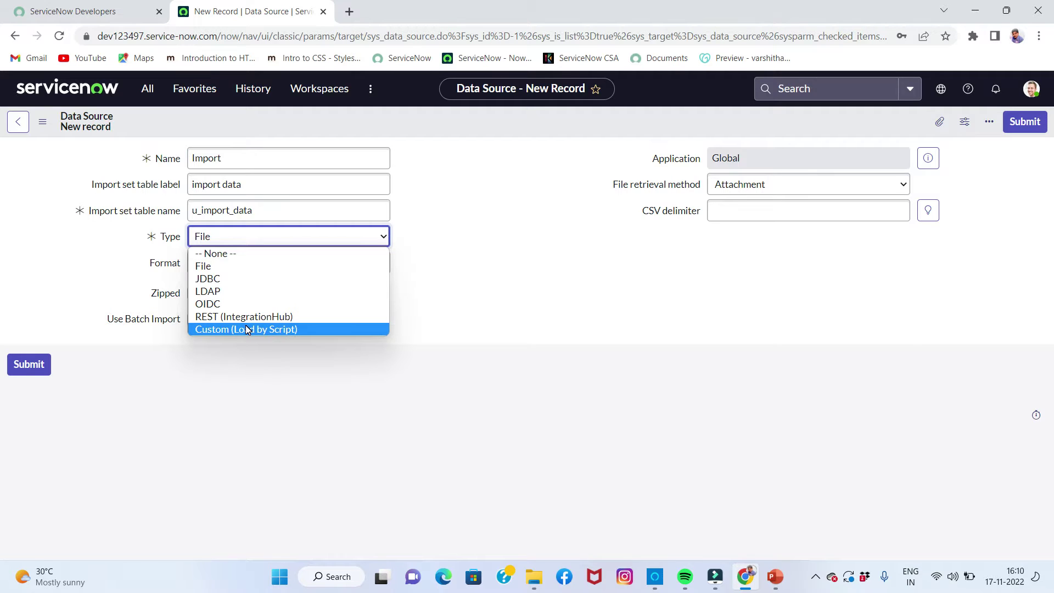
pyautogui.click(281, 268)
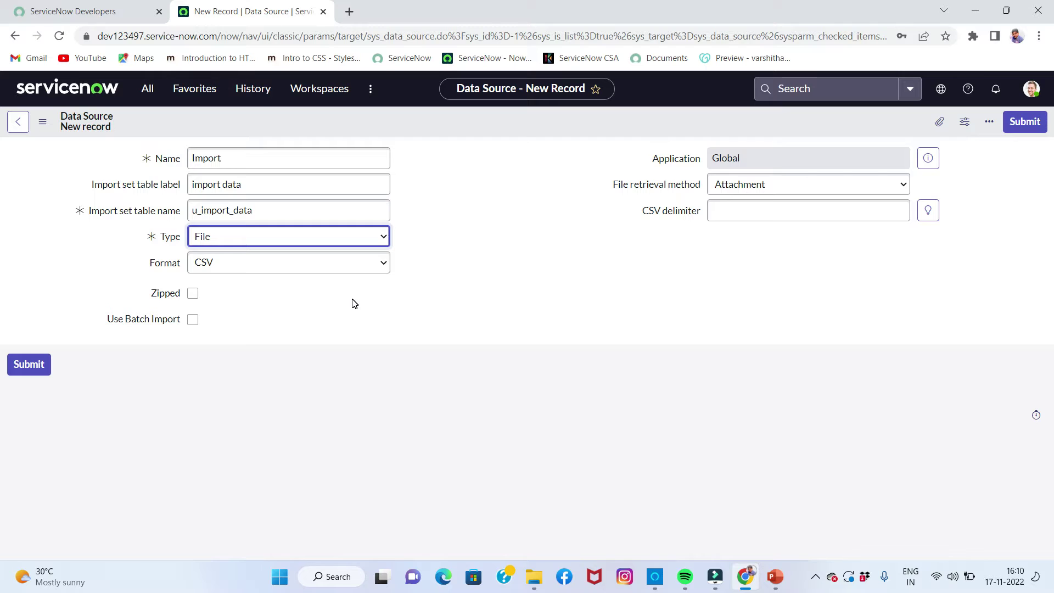
pyautogui.click(326, 266)
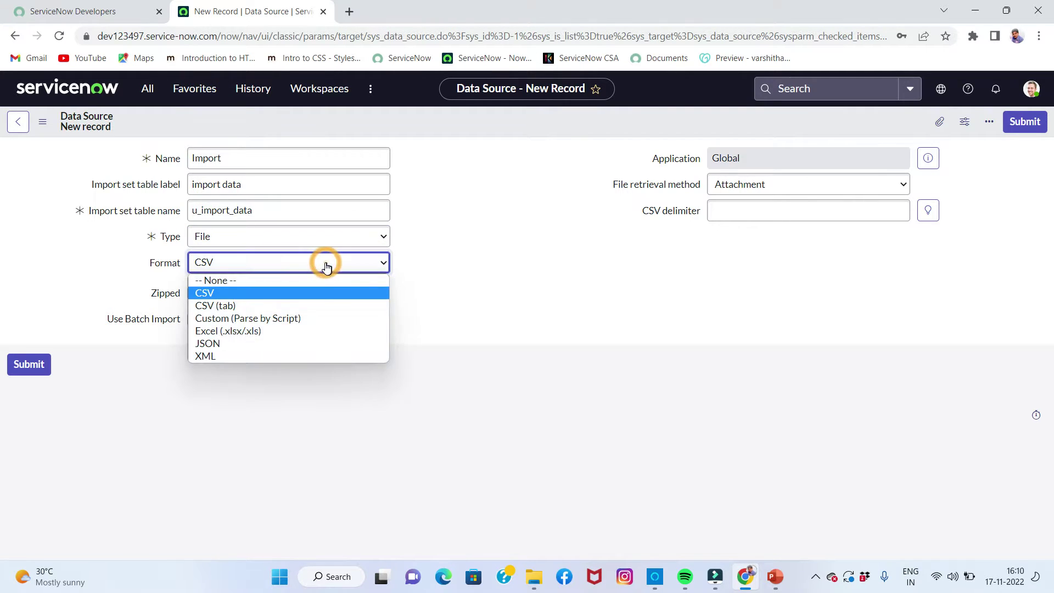
pyautogui.click(304, 329)
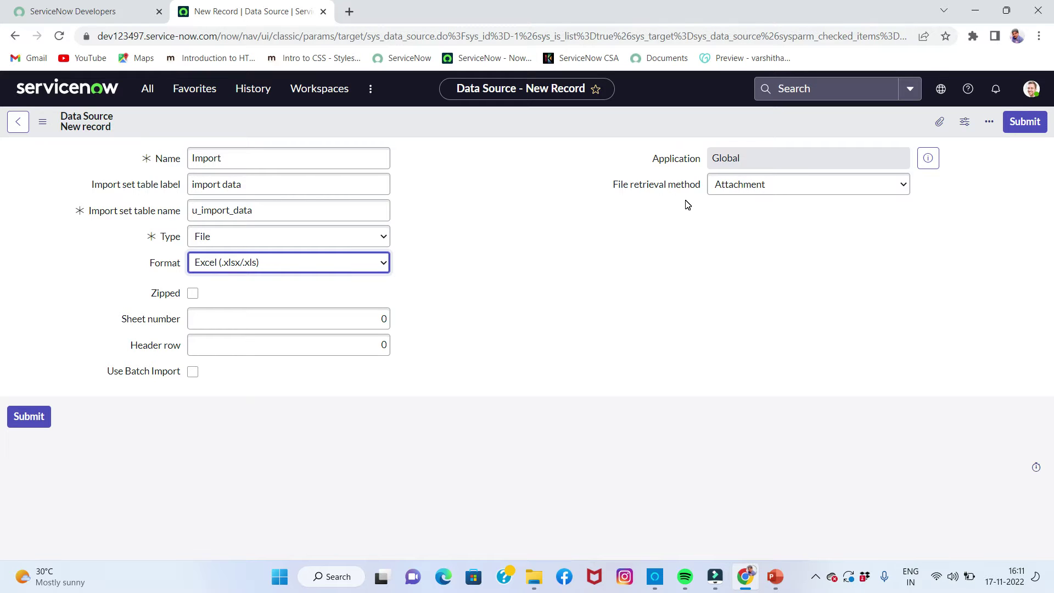
# Set the data source's file retrieval method to FTP
pyautogui.click(722, 193)
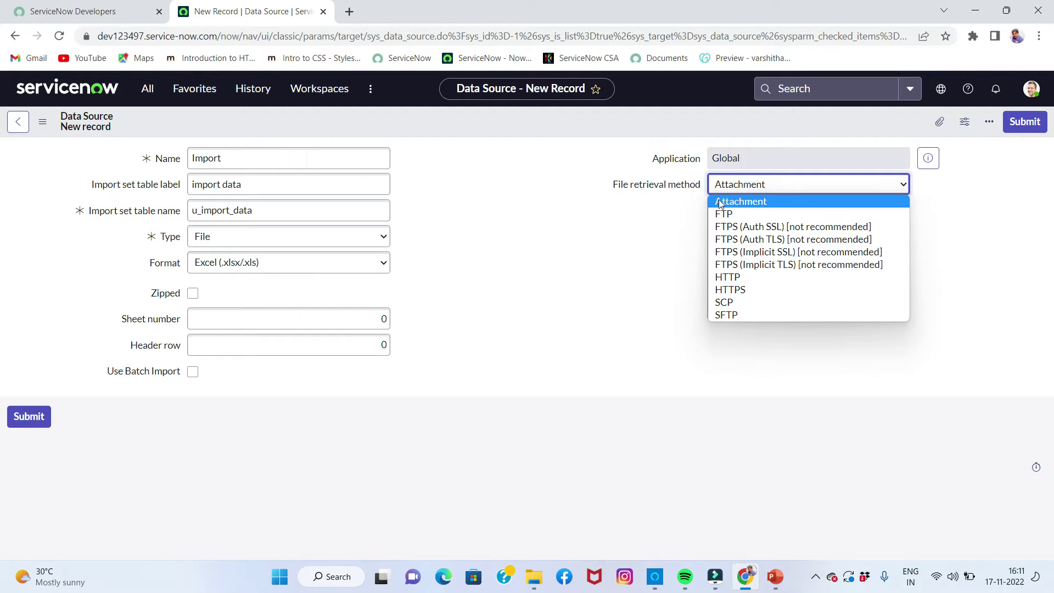
pyautogui.click(722, 215)
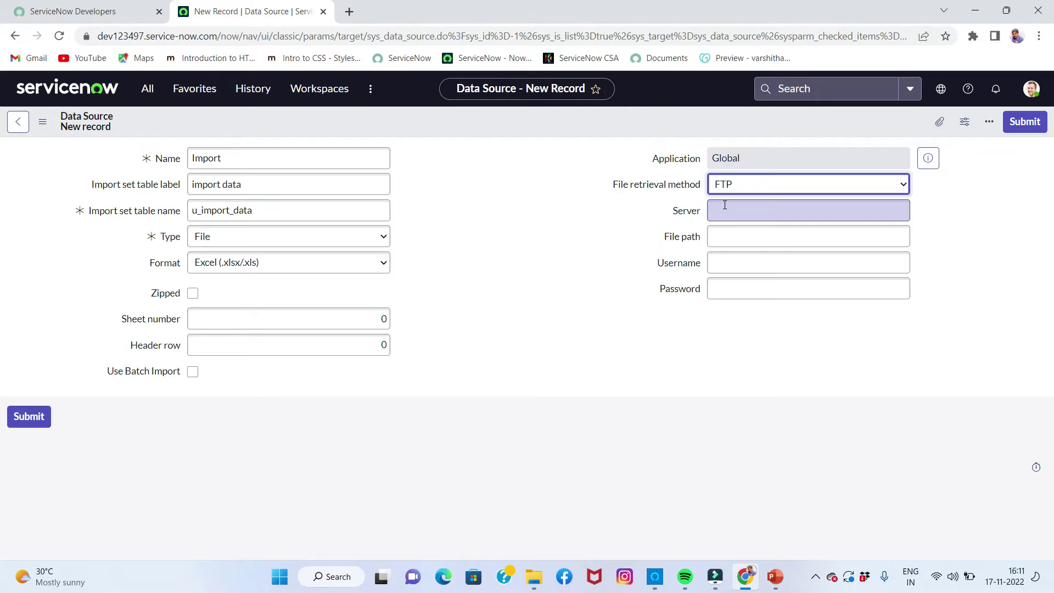
pyautogui.click(723, 191)
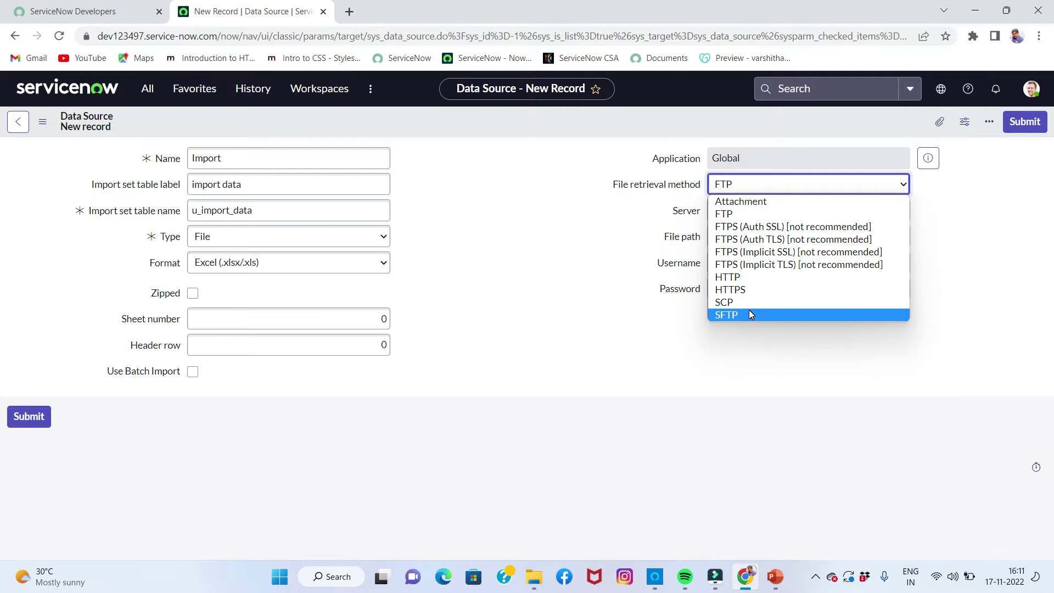
pyautogui.click(730, 219)
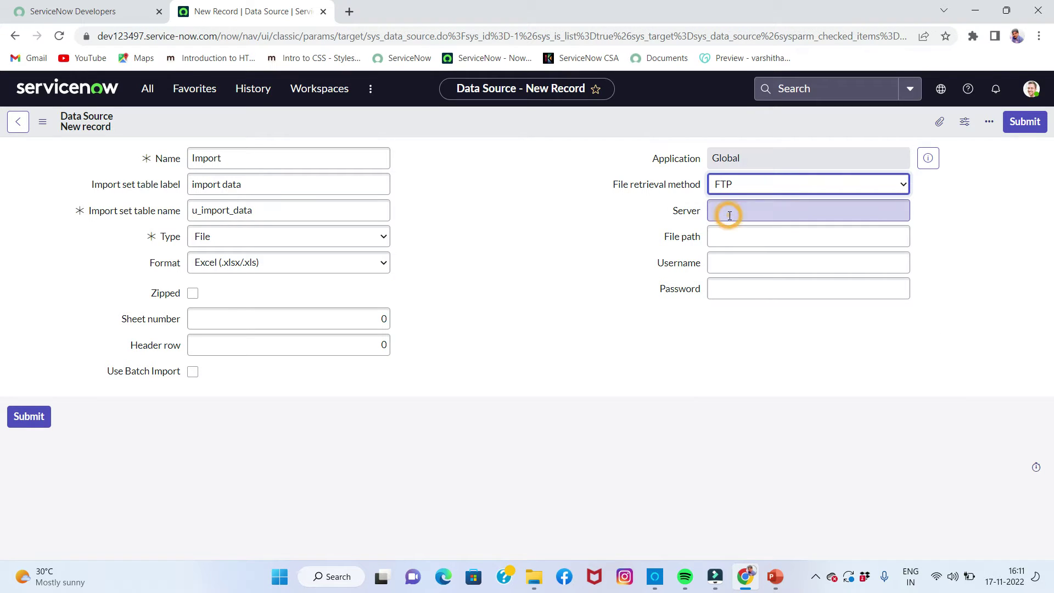
pyautogui.click(635, 227)
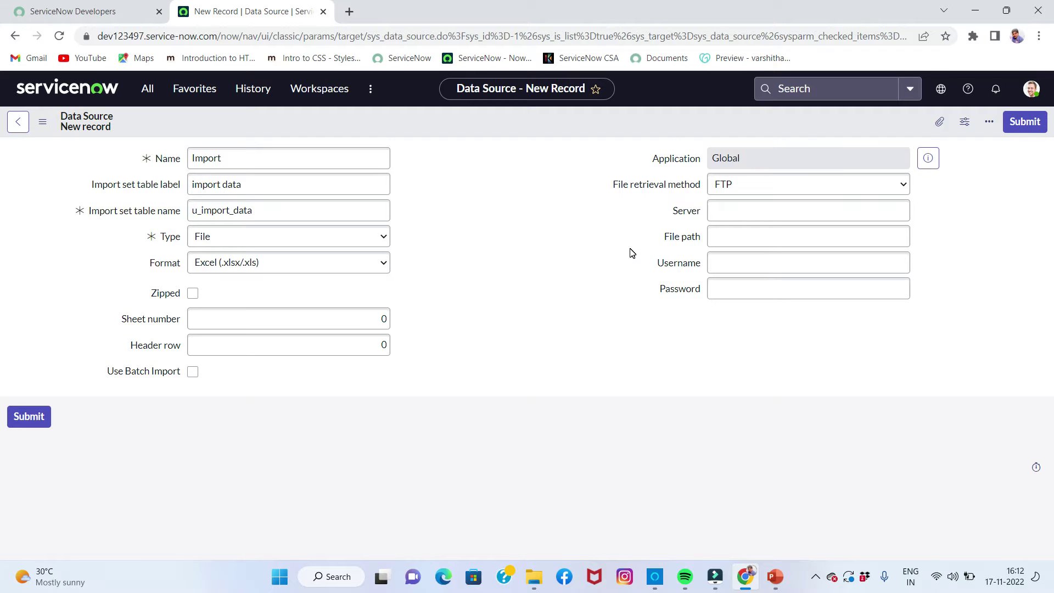
# Search the web for "wing ftp" in a new browser tab and open the Wing FTP Server online demo page
pyautogui.click(350, 12)
pyautogui.write('w')
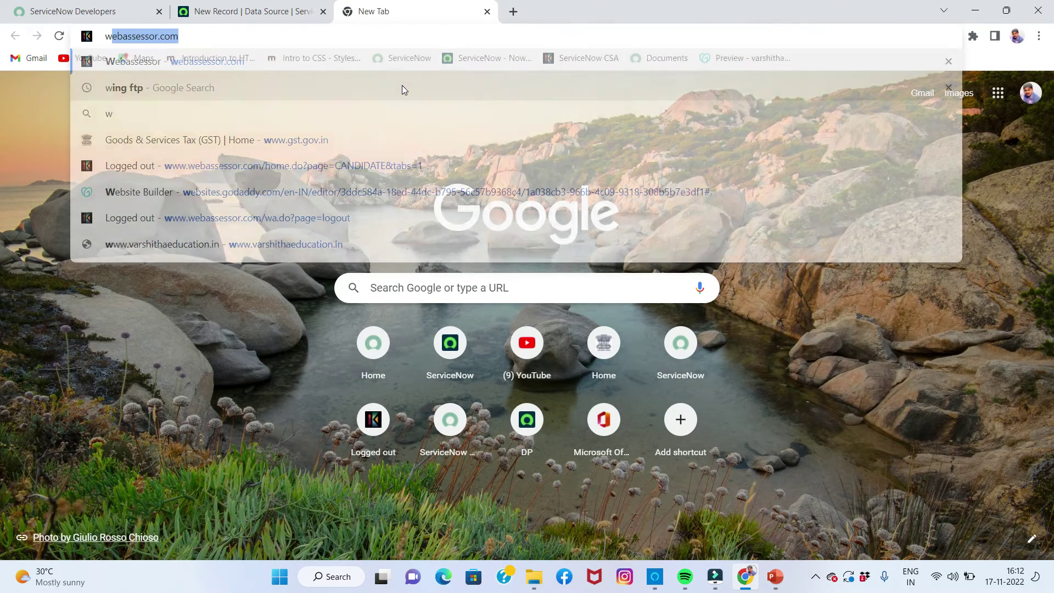
pyautogui.write('inf')
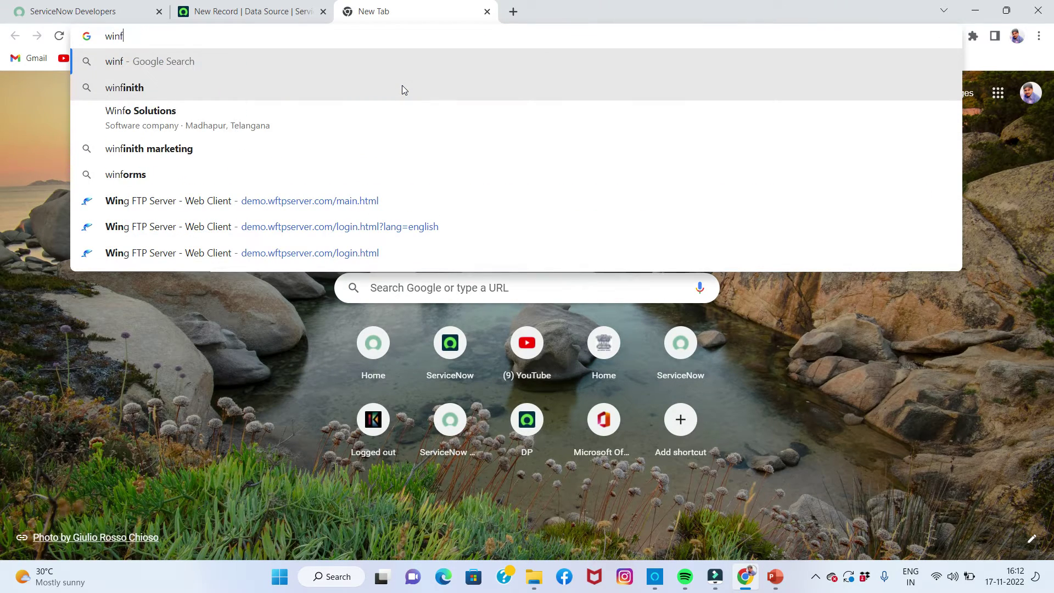
pyautogui.write('tp')
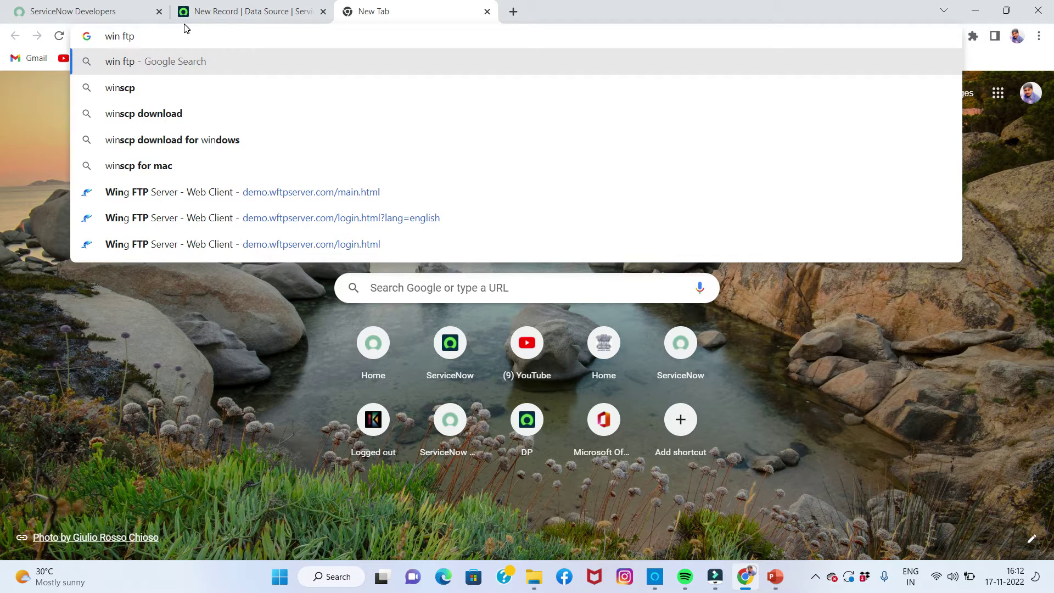
pyautogui.click(145, 36)
pyautogui.click(117, 36)
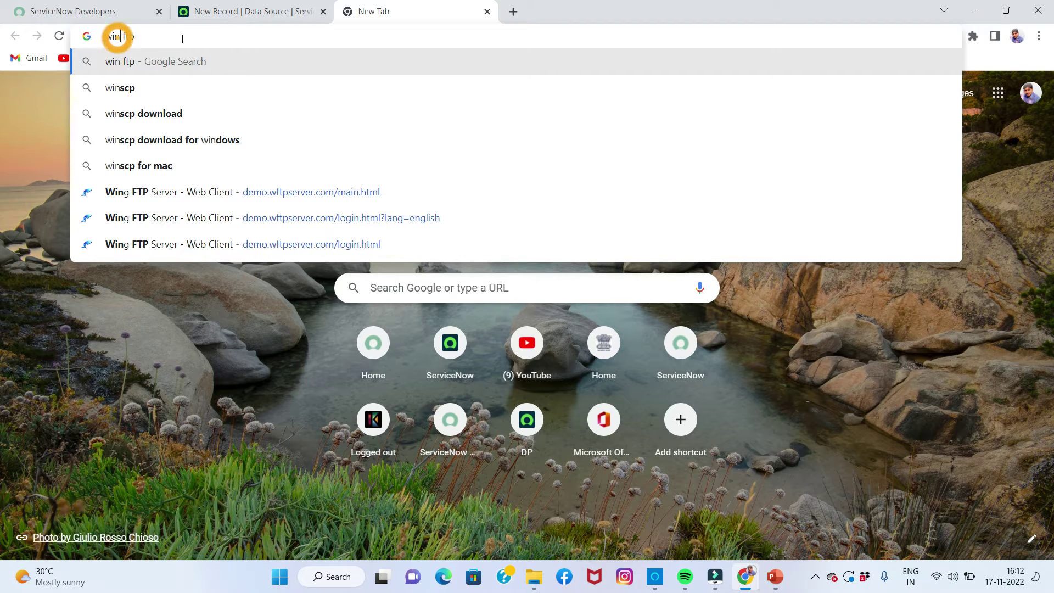
pyautogui.write('g')
pyautogui.click(189, 37)
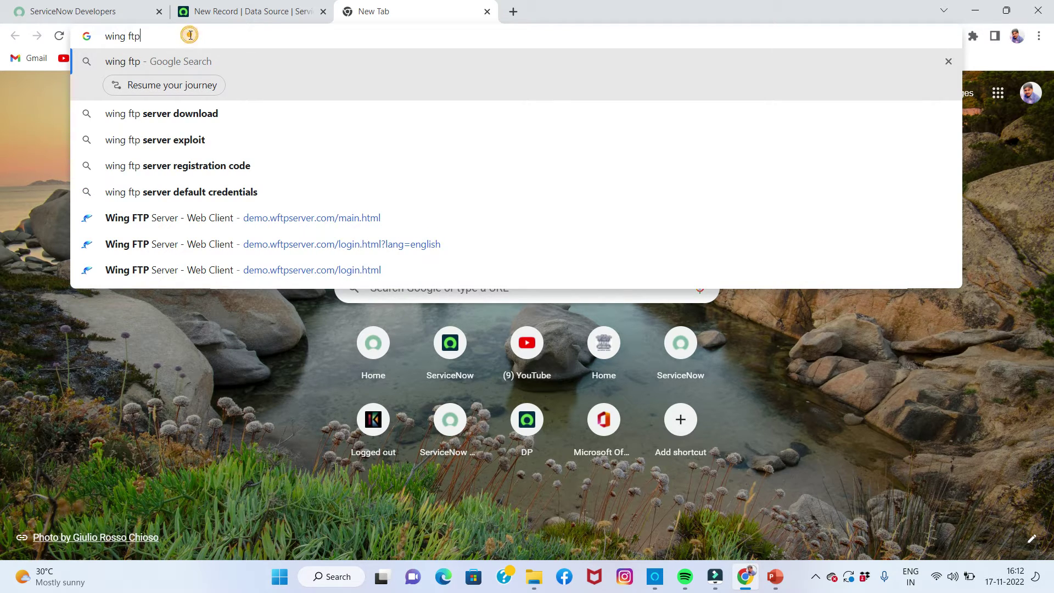
pyautogui.press('Return')
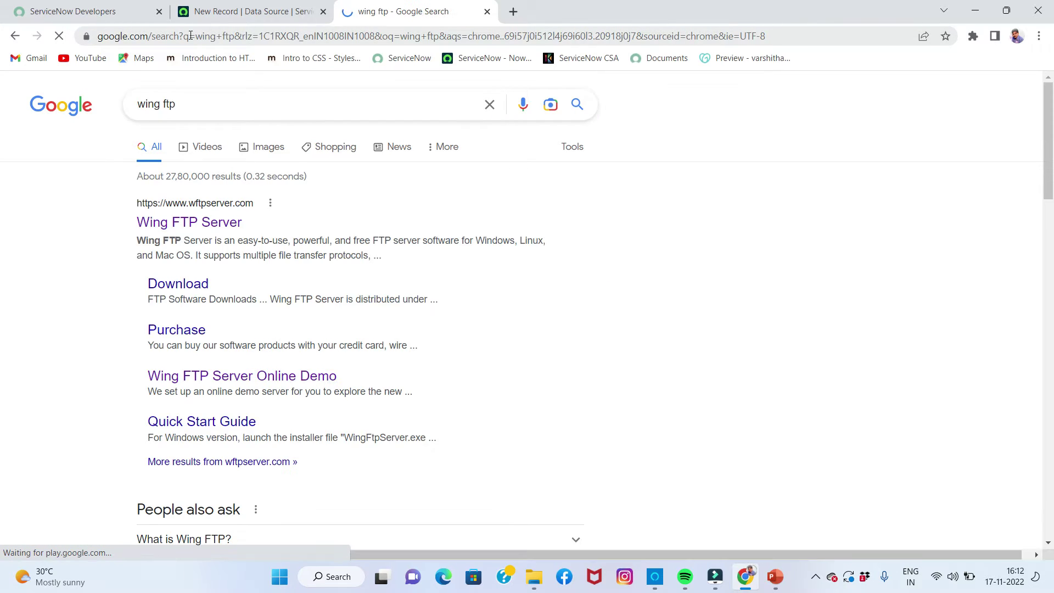
pyautogui.click(177, 226)
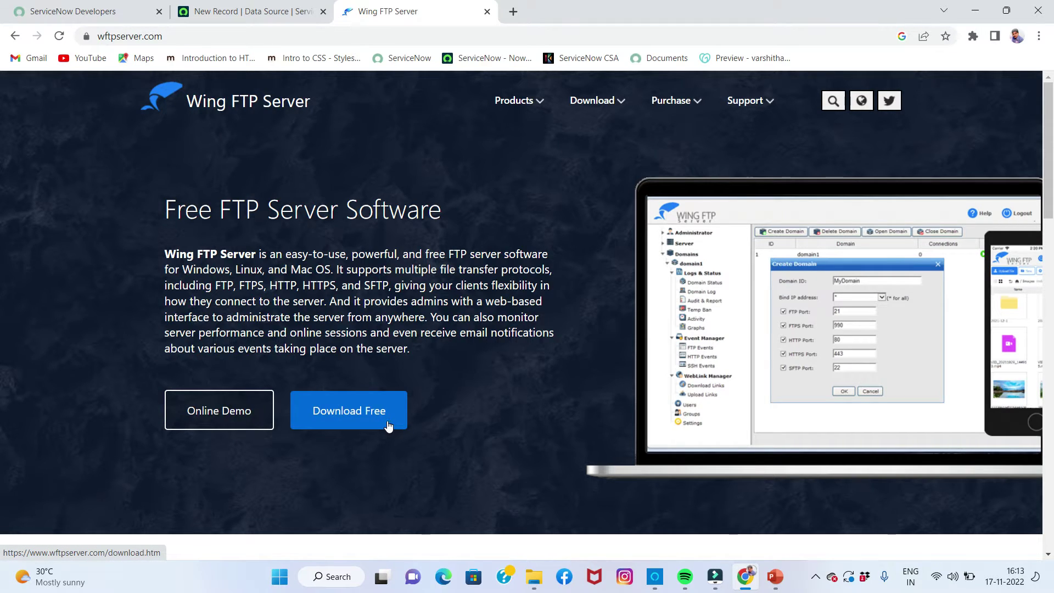
pyautogui.click(250, 409)
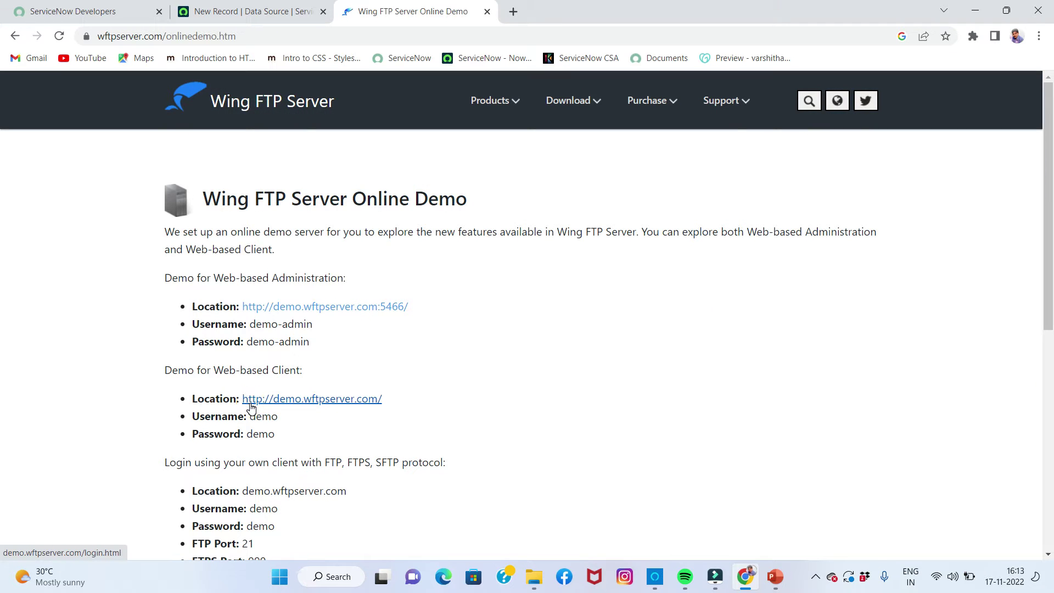
# Copy the server location demo.wftpserver.com from the section on logging in with an FTP, FTPS or SFTP client
pyautogui.scroll(-2, 305, 283)
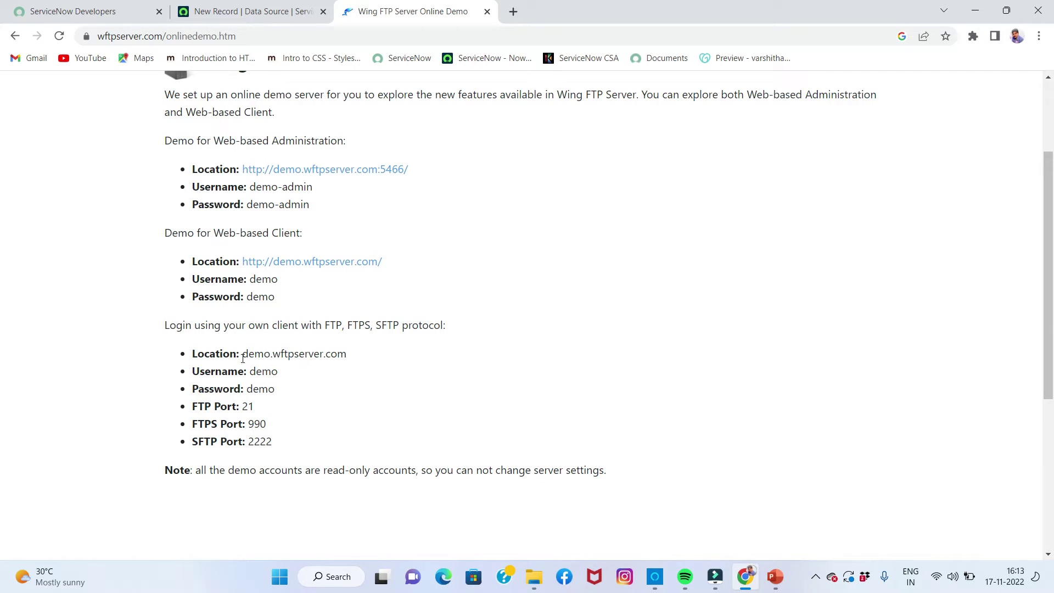
pyautogui.moveTo(243, 354); pyautogui.dragTo(348, 355)
pyautogui.click(269, 373)
pyautogui.click(263, 390)
pyautogui.click(300, 416)
pyautogui.moveTo(244, 357); pyautogui.dragTo(348, 366)
pyautogui.hotkey('ctrl', 'c')
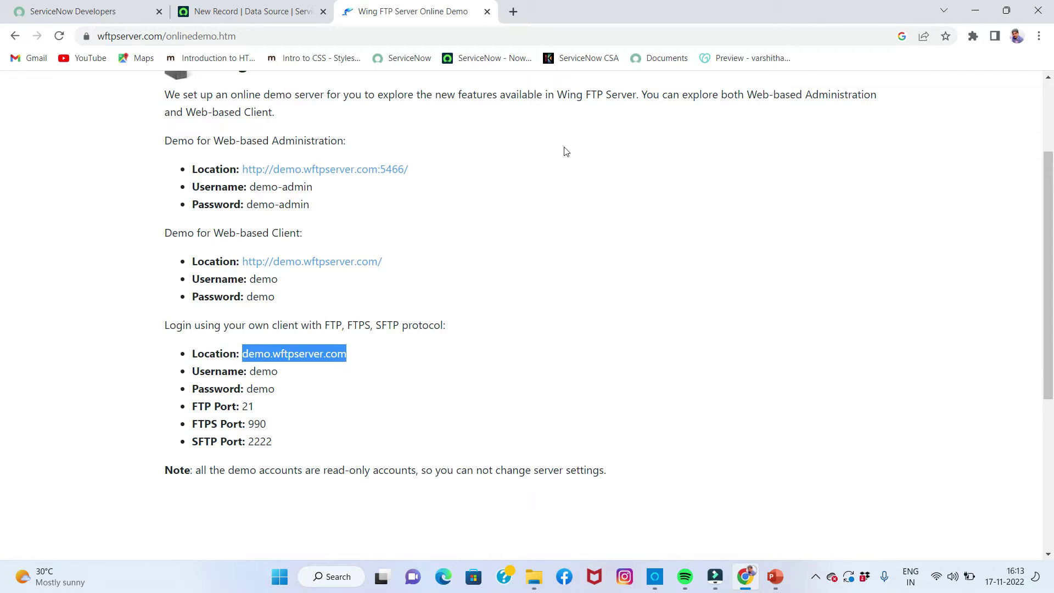
# Open demo.wftpserver.com in a new browser tab
pyautogui.click(513, 12)
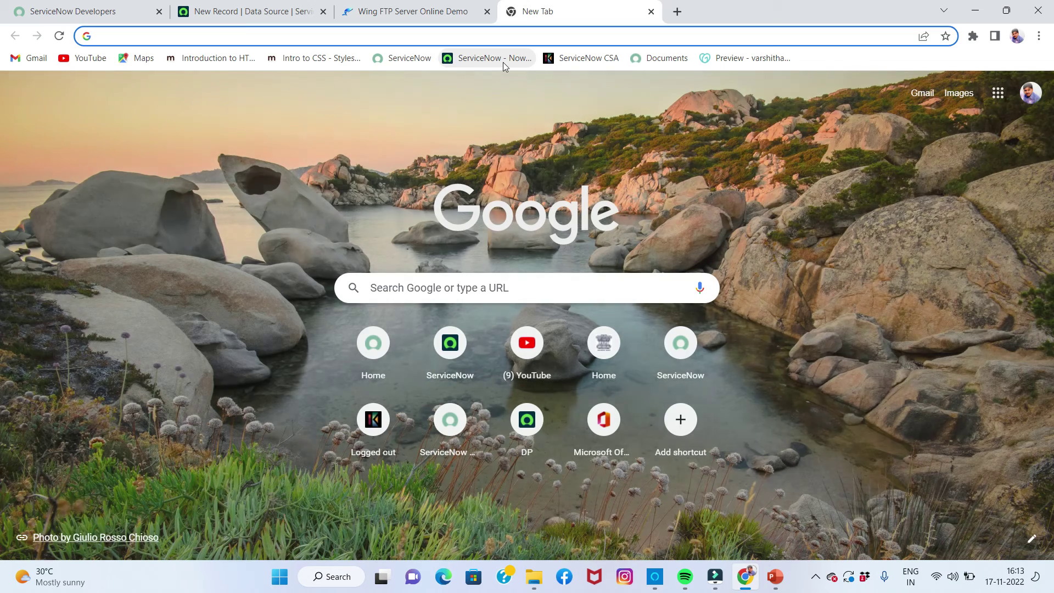
pyautogui.hotkey('ctrl', 'v')
pyautogui.click(505, 62)
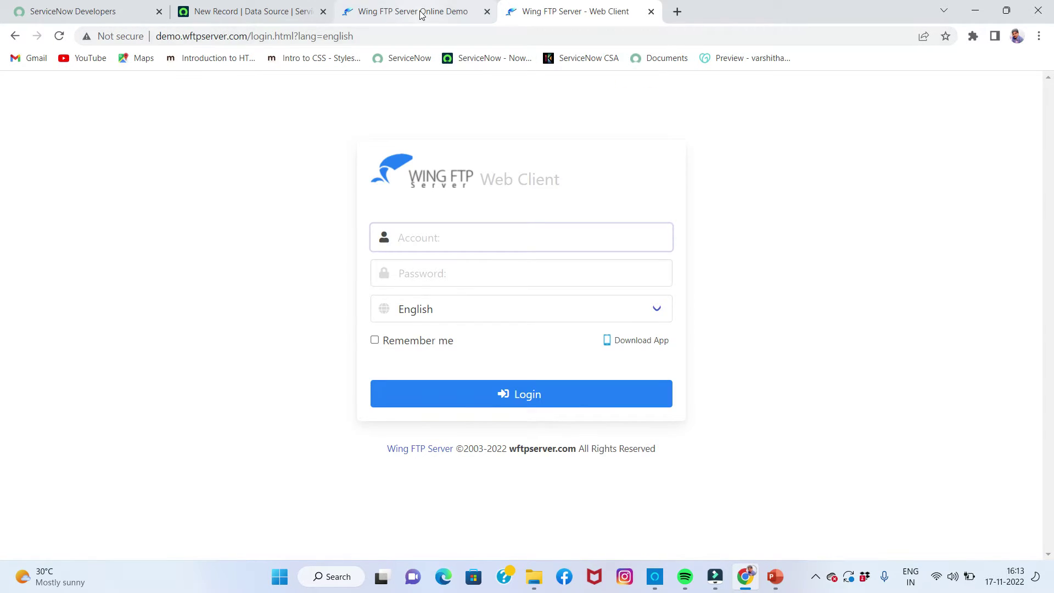
# Log in to the Wing FTP web client with the demo page's account name and password, dismissing the password warning and welcome message
pyautogui.click(472, 12)
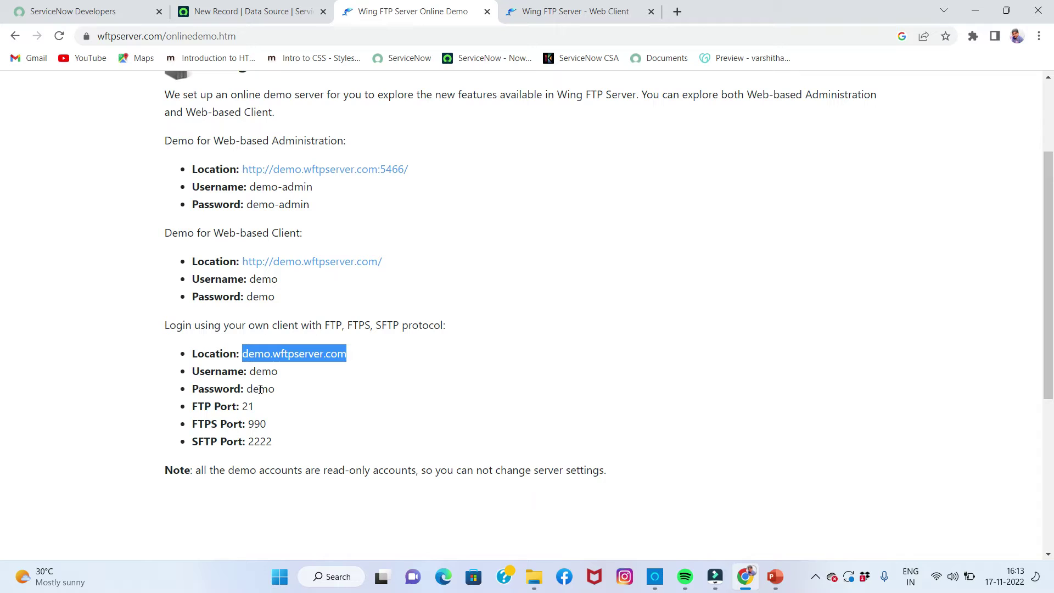
pyautogui.click(620, 10)
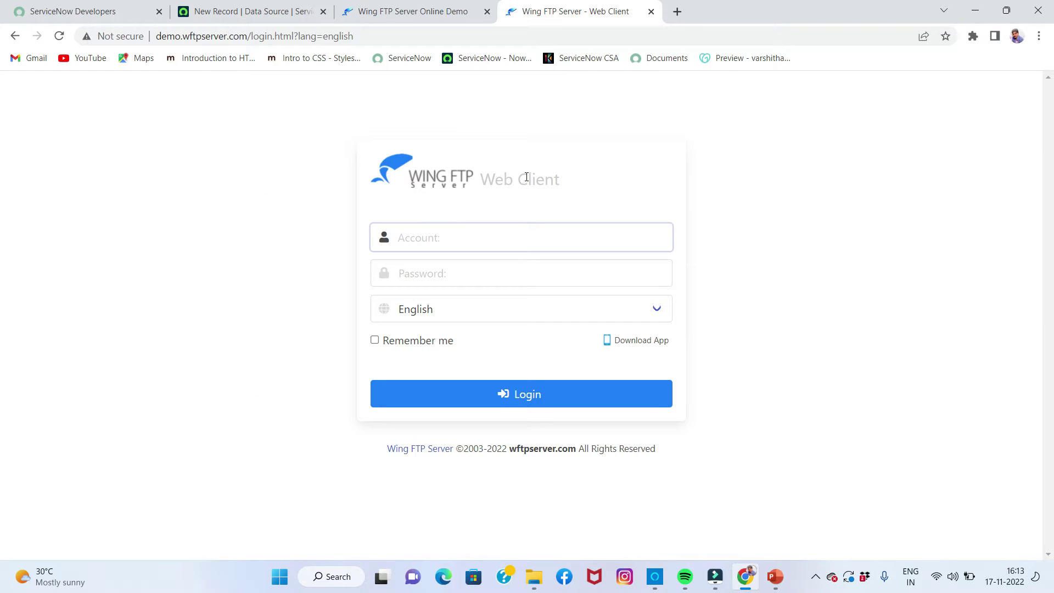
pyautogui.write('demo')
pyautogui.press('Tab')
pyautogui.write('d')
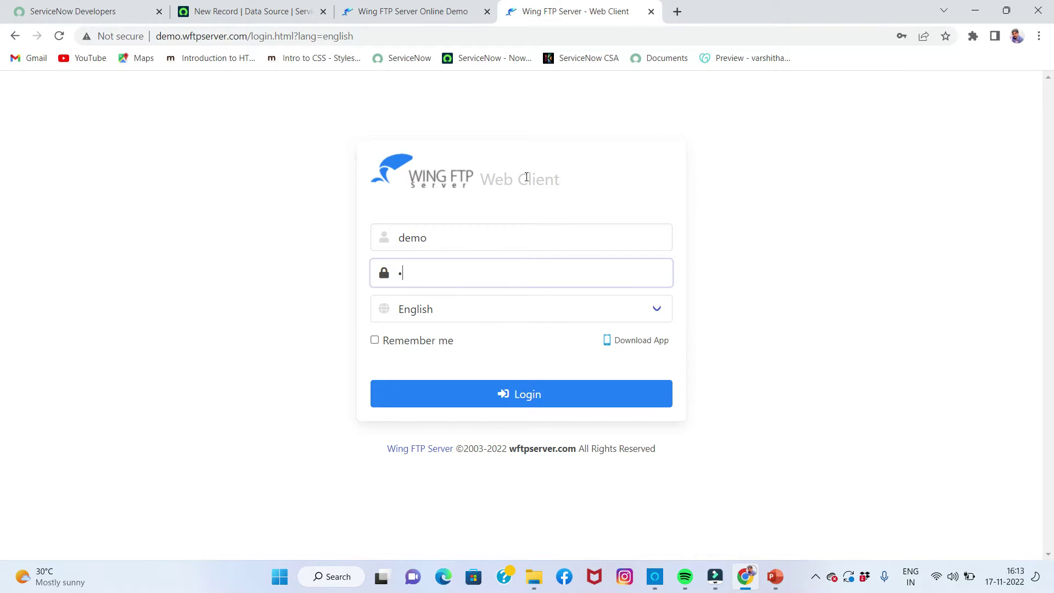
pyautogui.write('emo')
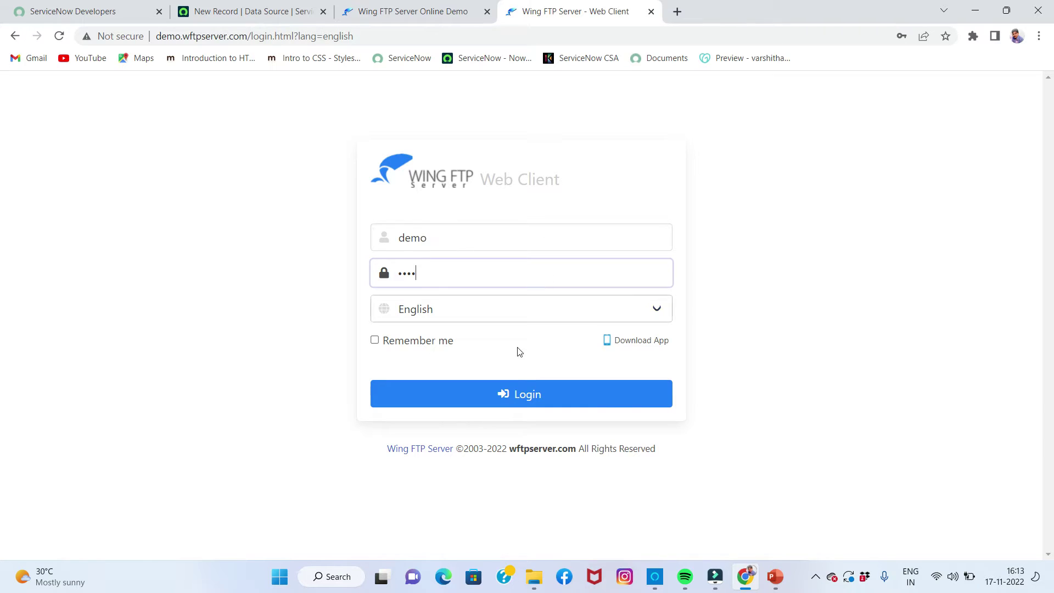
pyautogui.click(491, 393)
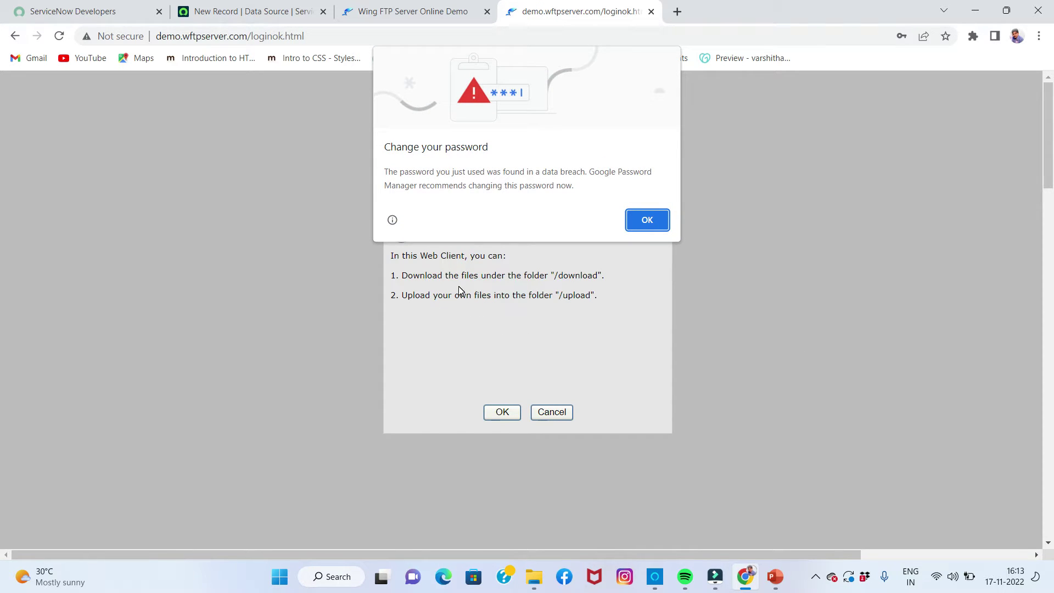
pyautogui.click(647, 220)
pyautogui.click(921, 260)
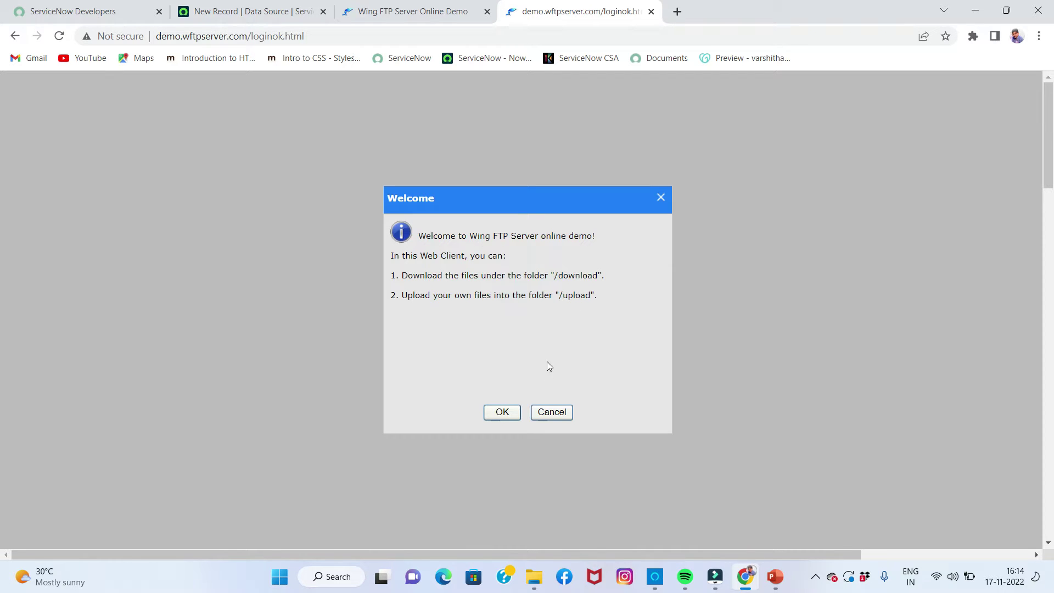
pyautogui.click(501, 413)
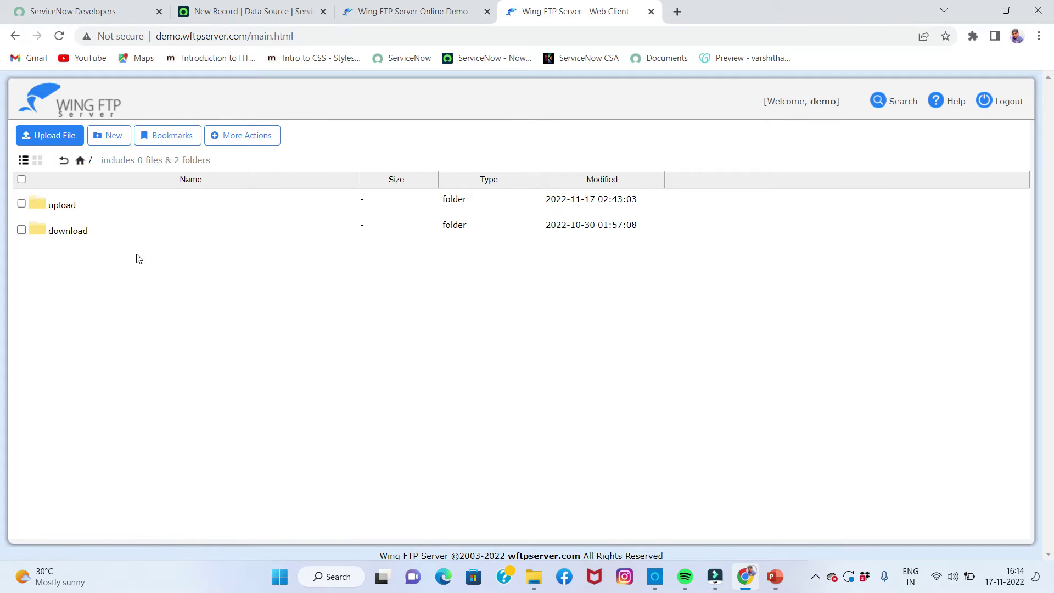
# Open the download folder and download schedule_planner_template.xlsx to view its contents in Excel
pyautogui.click(81, 233)
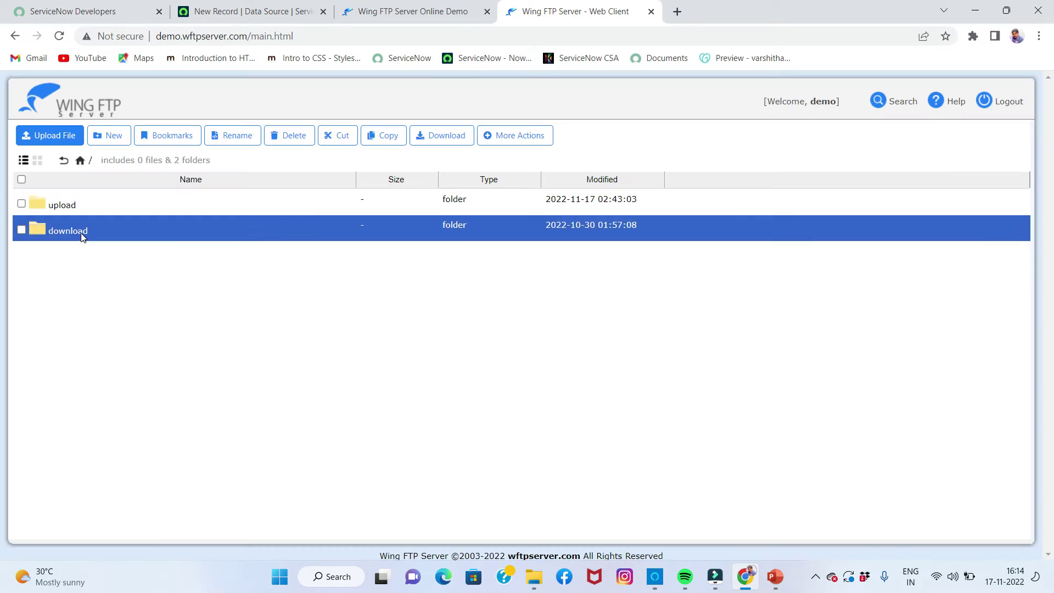
pyautogui.doubleClick(81, 232)
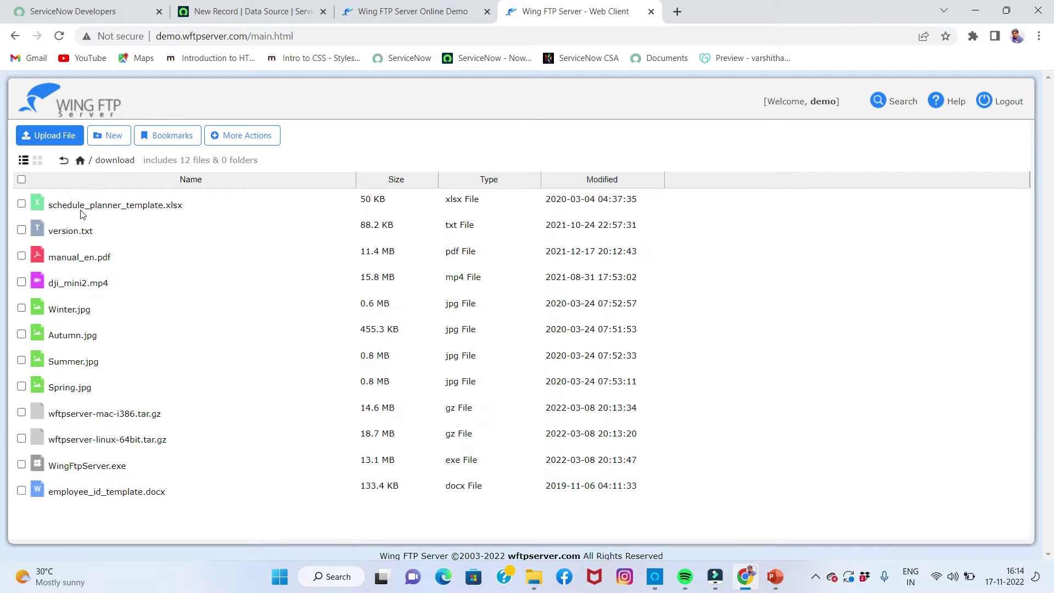
pyautogui.doubleClick(149, 204)
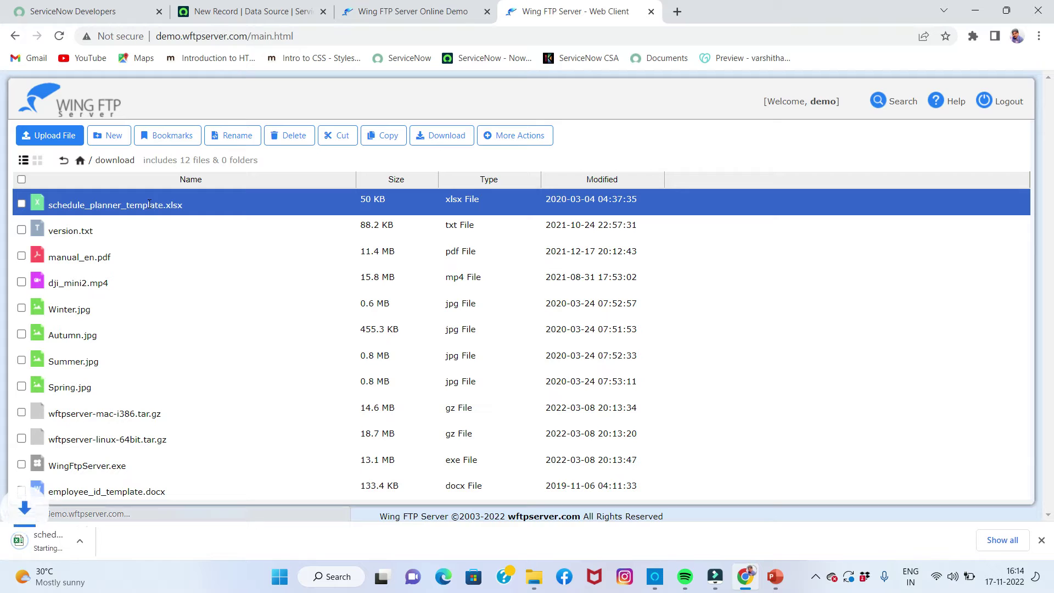
pyautogui.click(82, 540)
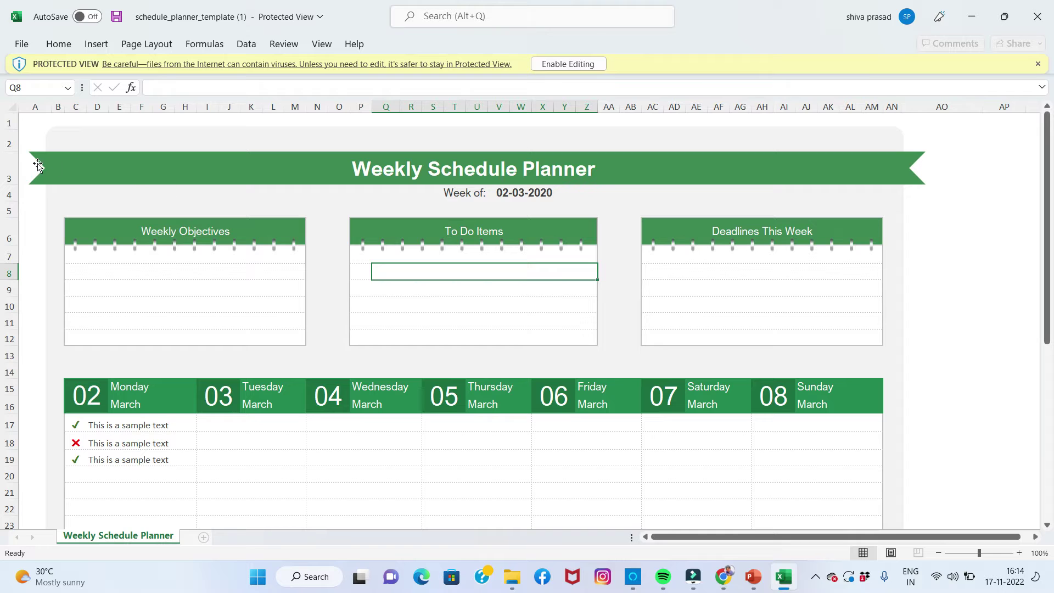
pyautogui.click(1037, 16)
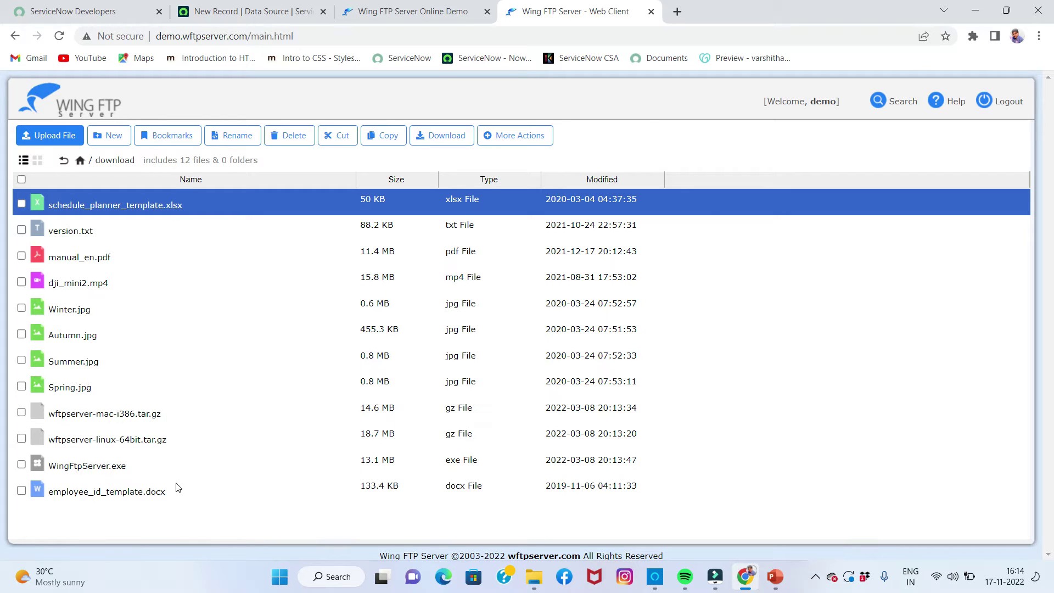
# Copy the file name schedule_planner_template.xlsx from the file's web link and close the link dialog
pyautogui.rightClick(127, 205)
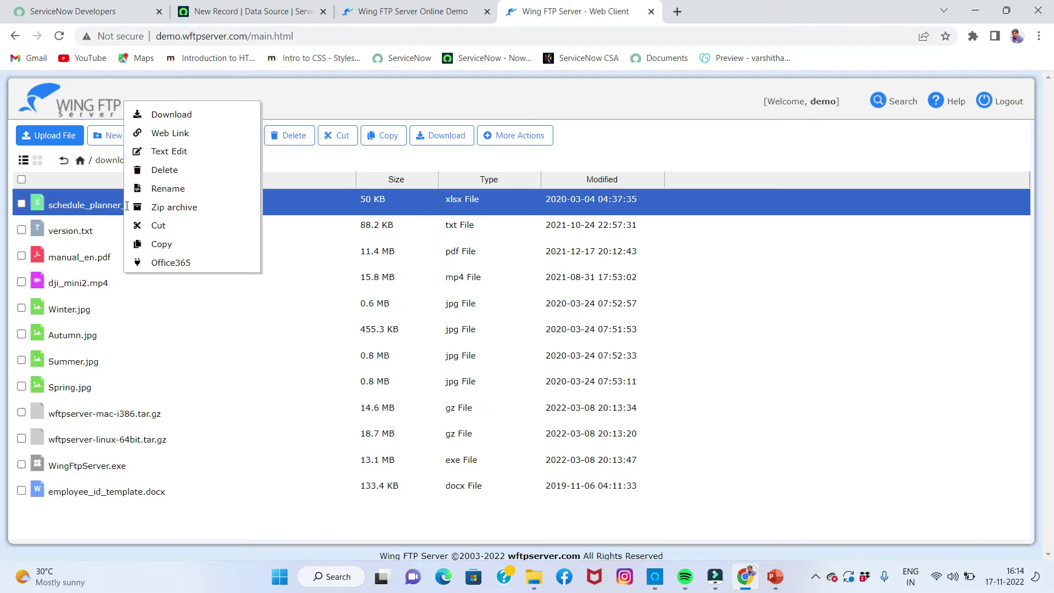
pyautogui.click(168, 135)
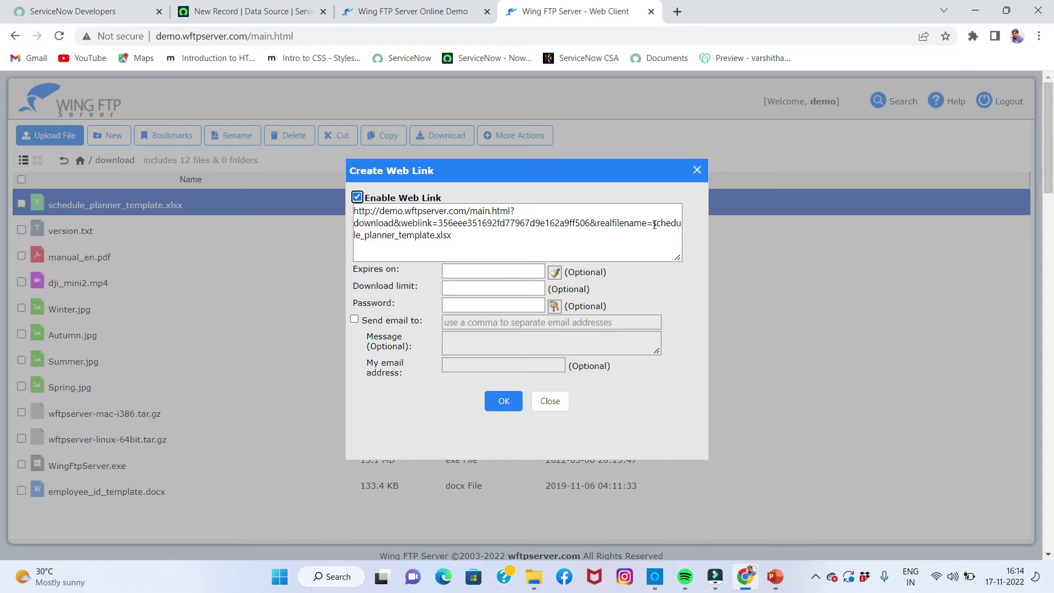
pyautogui.moveTo(654, 225); pyautogui.dragTo(510, 252)
pyautogui.hotkey('ctrl', 'c')
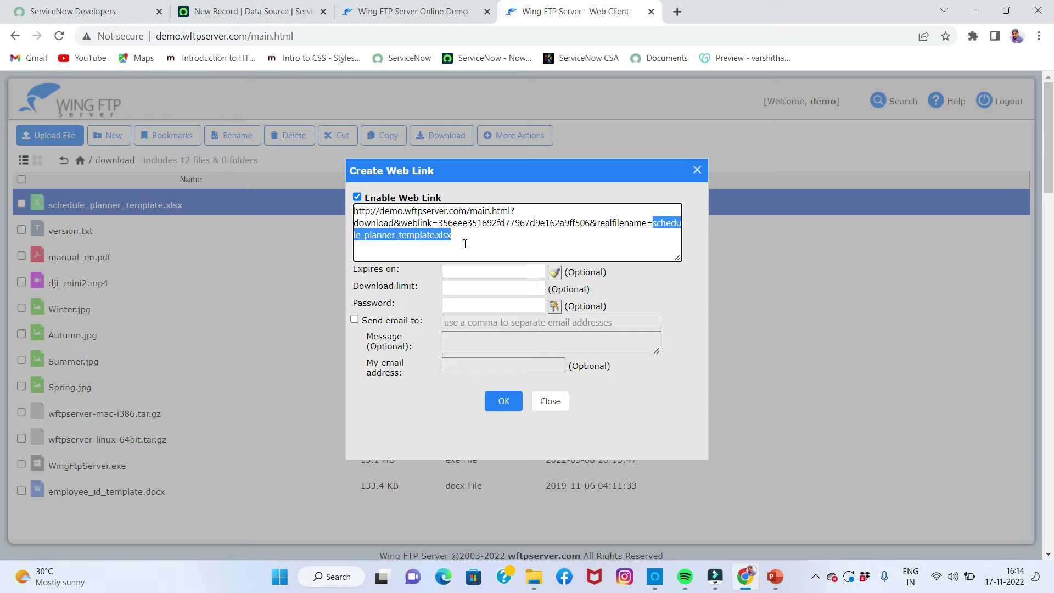
pyautogui.click(695, 170)
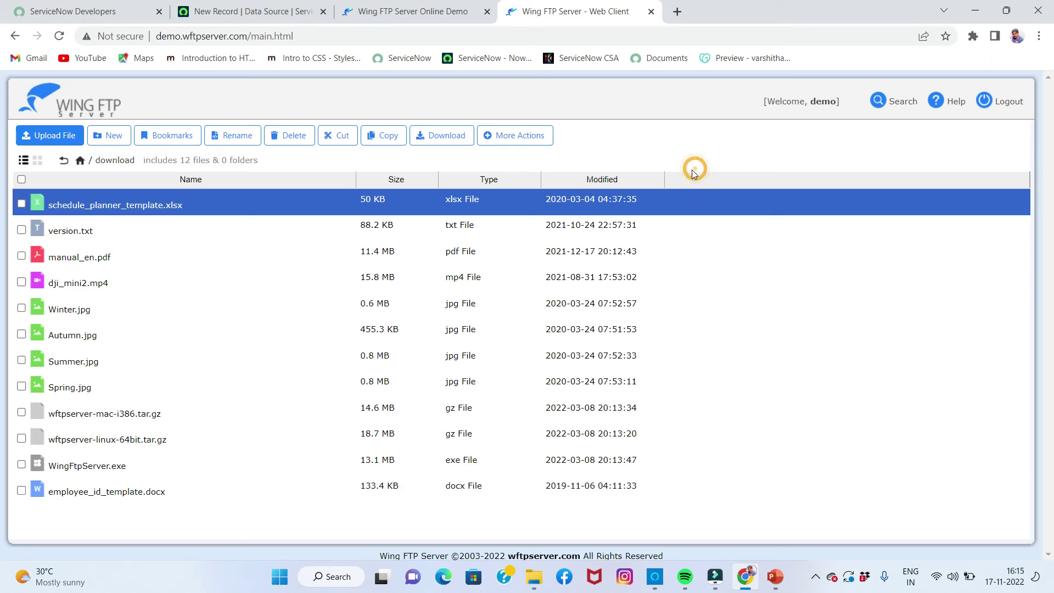
# Switch back to the ServiceNow data source record and set the file path to /download/schedule_planner_template.xlsx
pyautogui.click(289, 16)
pyautogui.click(726, 233)
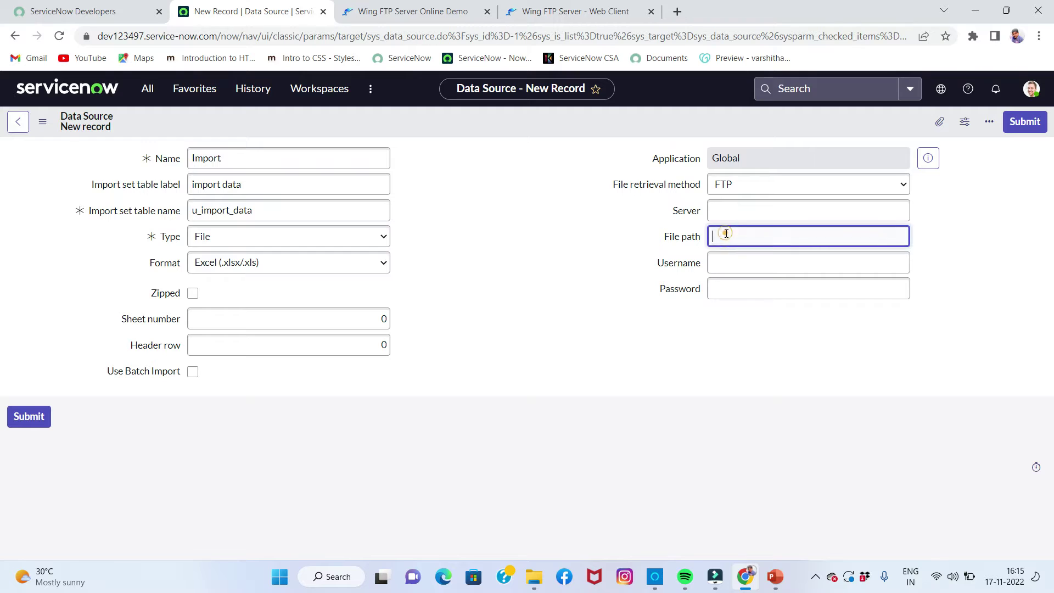
pyautogui.write('/download/')
pyautogui.hotkey('ctrl', 'v')
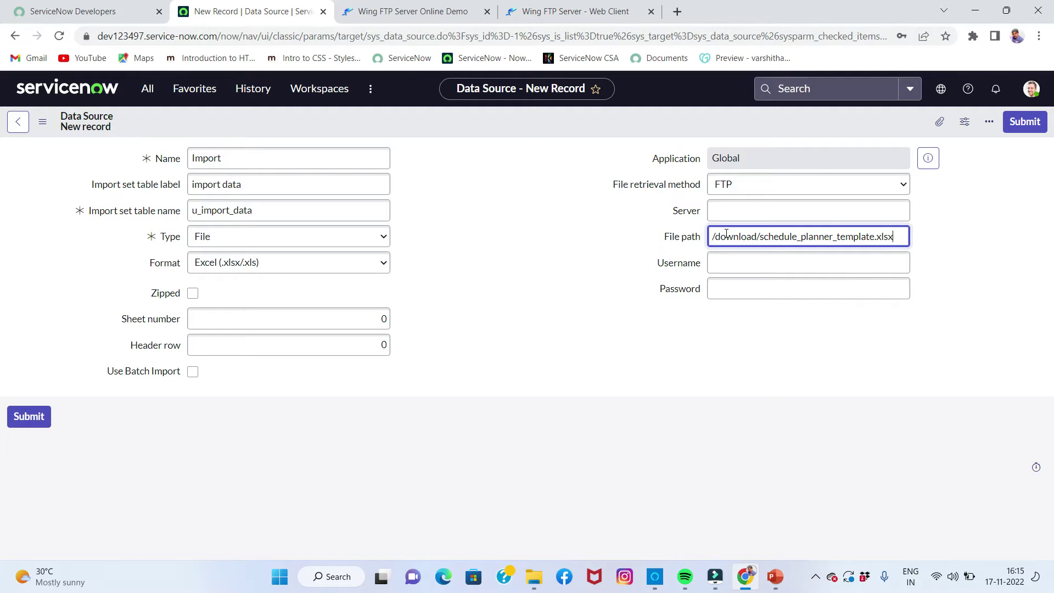
# Set the data source's server to demo.wftpserver.com, checking the location on the Wing FTP demo page
pyautogui.click(754, 262)
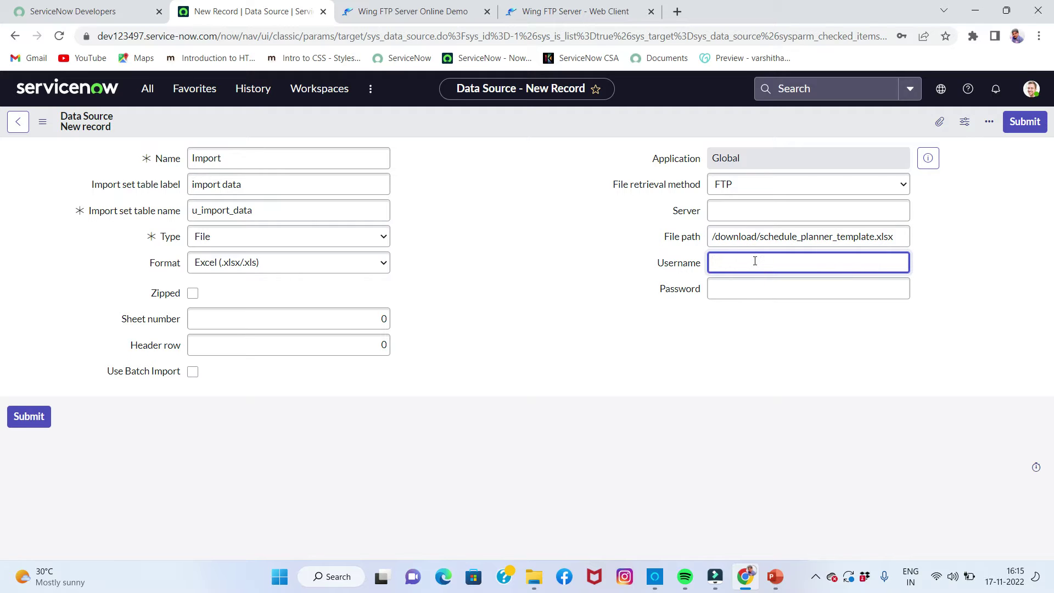
pyautogui.click(743, 208)
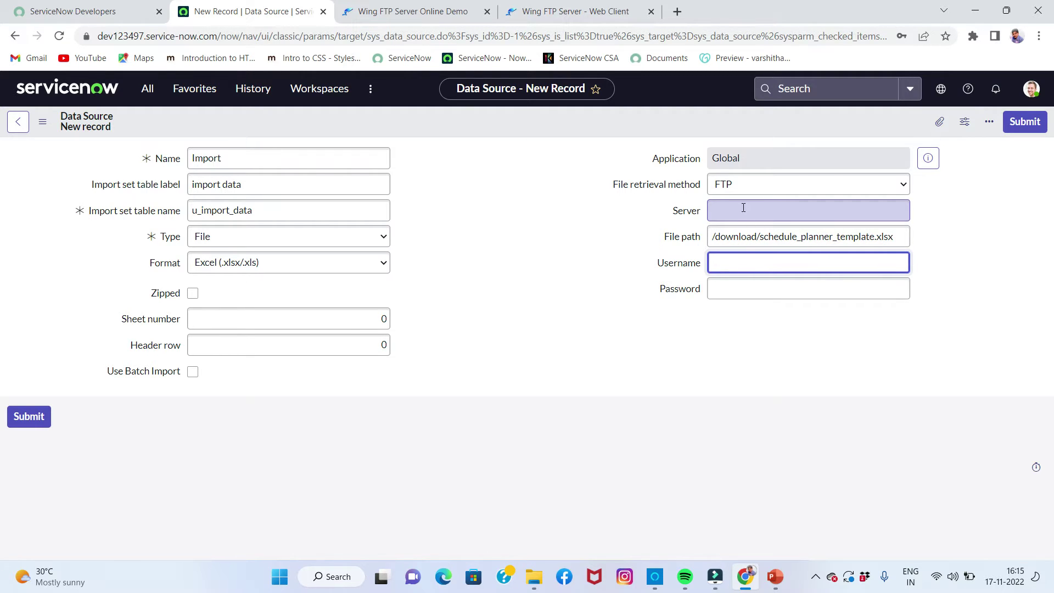
pyautogui.click(743, 210)
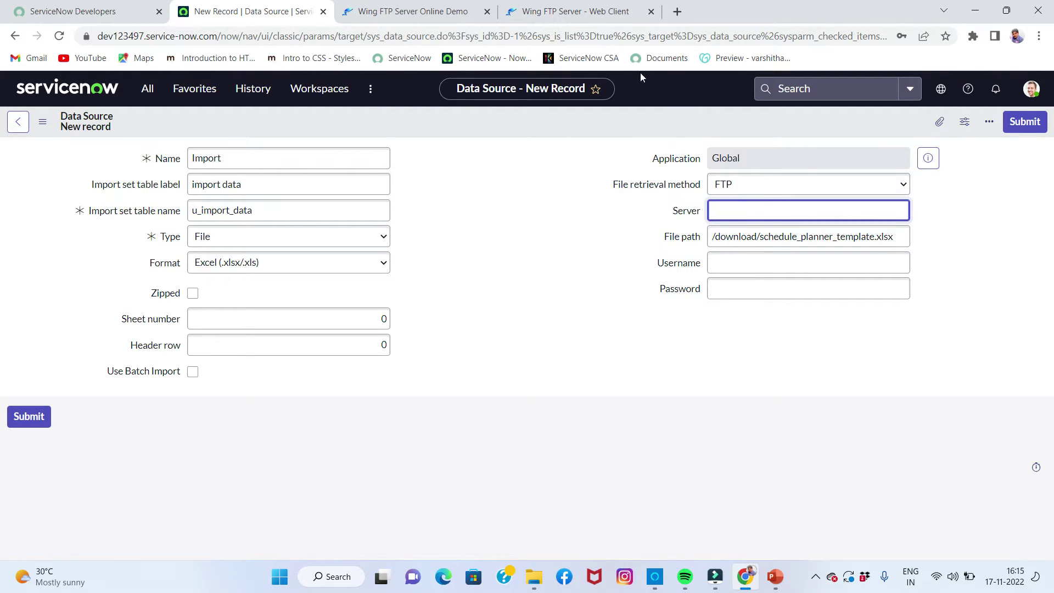
pyautogui.click(577, 13)
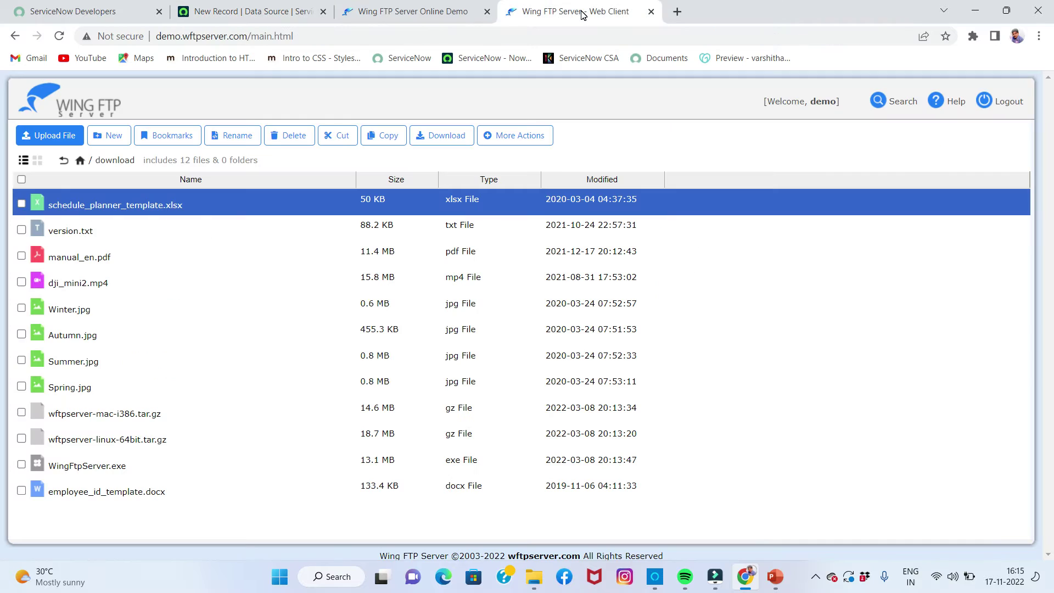
pyautogui.click(396, 13)
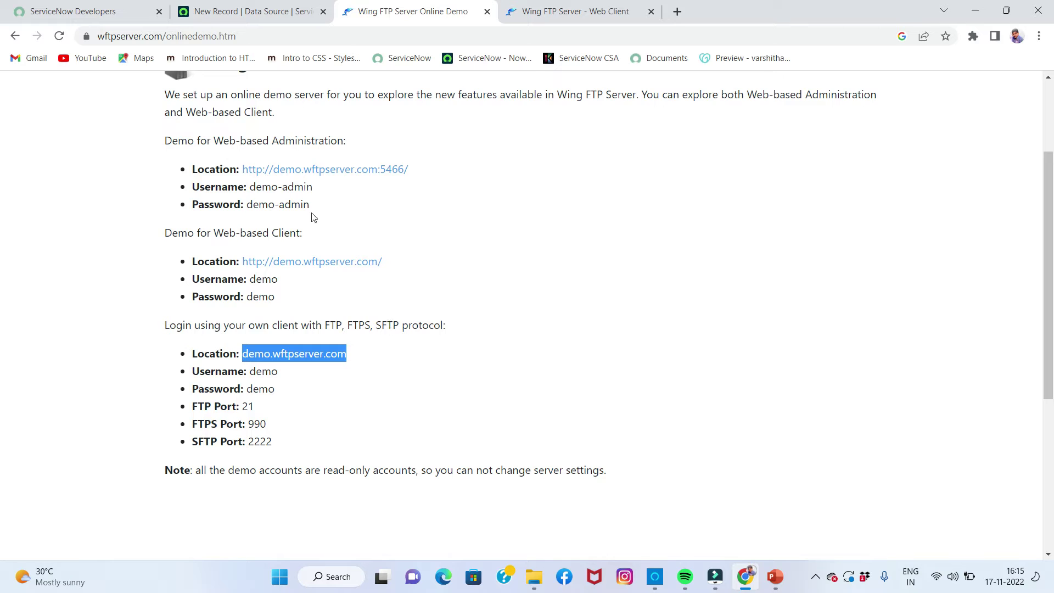
pyautogui.click(208, 12)
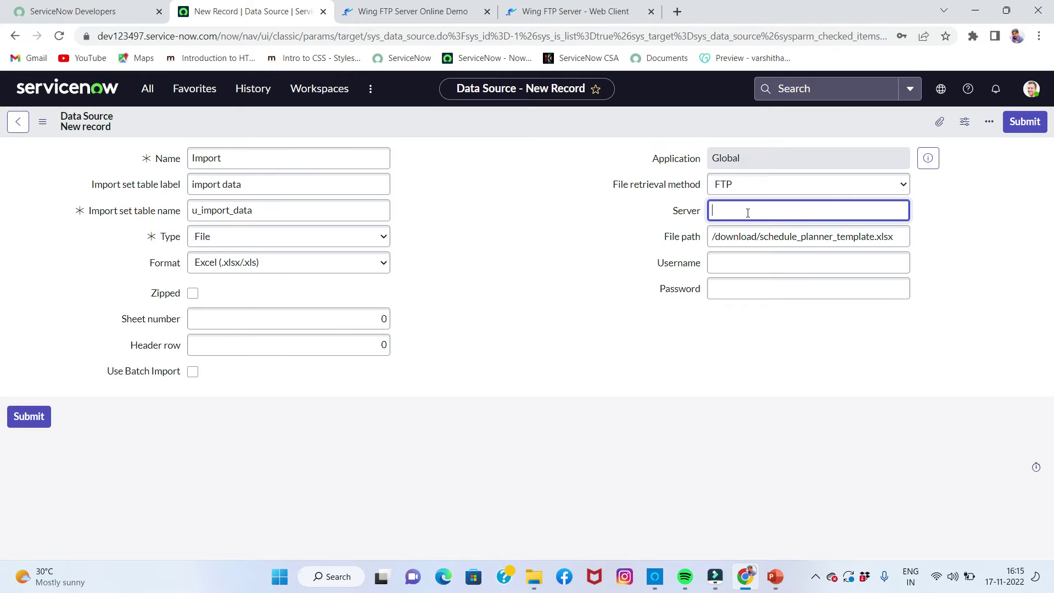
pyautogui.write('demo.wftpserver.com')
# Enter the FTP account's username and password in the data source and save the record
pyautogui.click(735, 266)
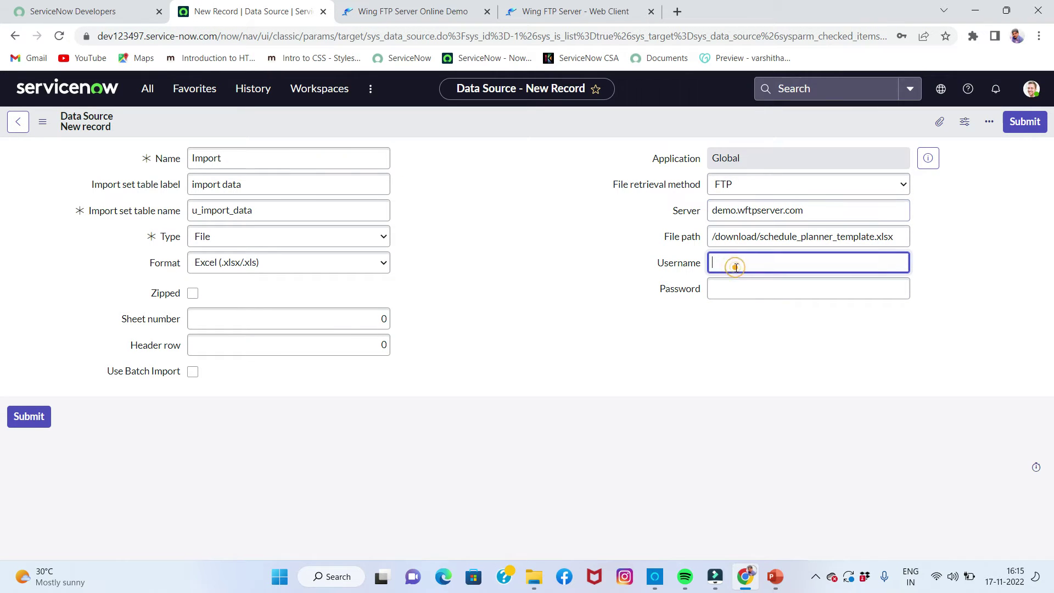
pyautogui.write('demo')
pyautogui.press('Tab')
pyautogui.click(719, 287)
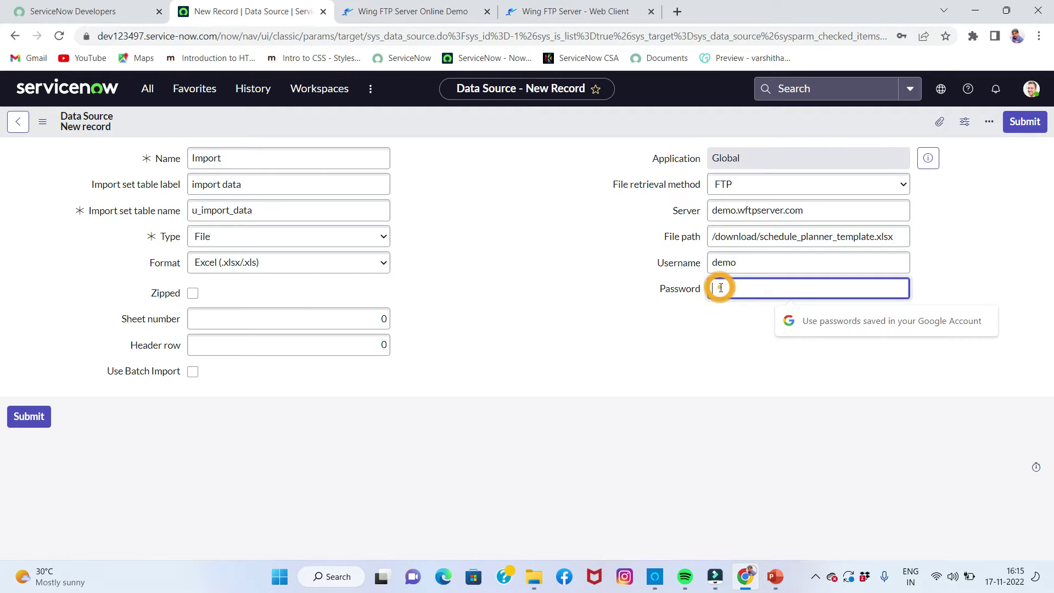
pyautogui.write('demo')
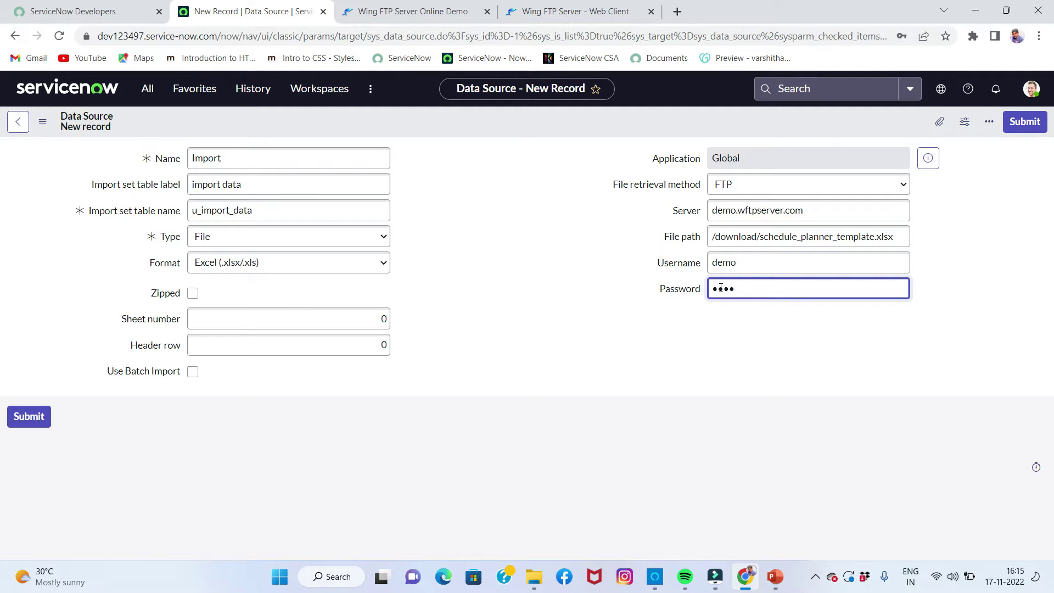
pyautogui.rightClick(593, 126)
pyautogui.click(605, 127)
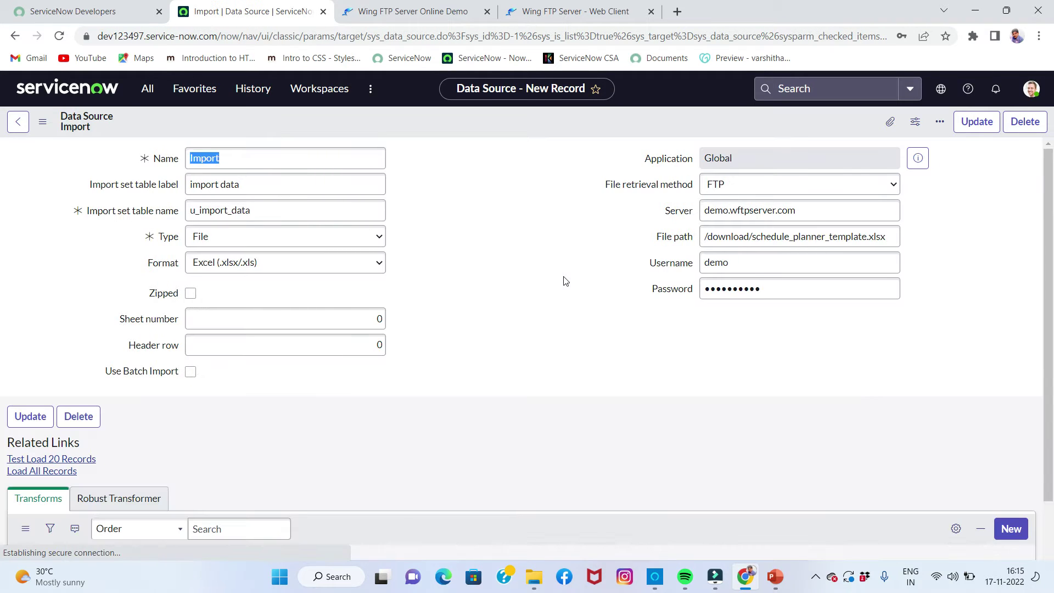
# Run a test load of 20 records from the Import data source
pyautogui.scroll(-3, 530, 293)
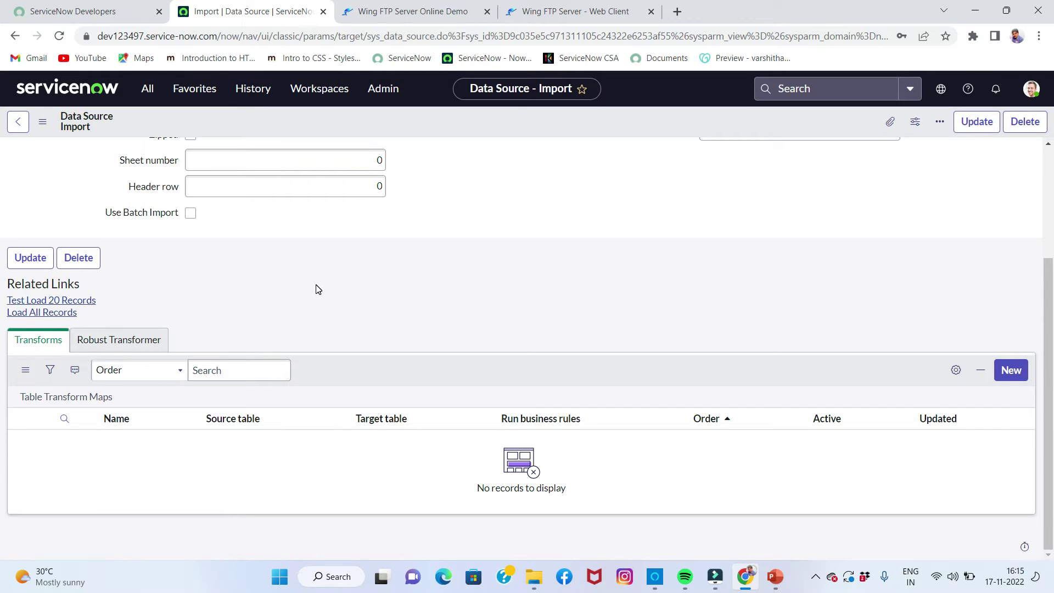
pyautogui.scroll(2, 315, 289)
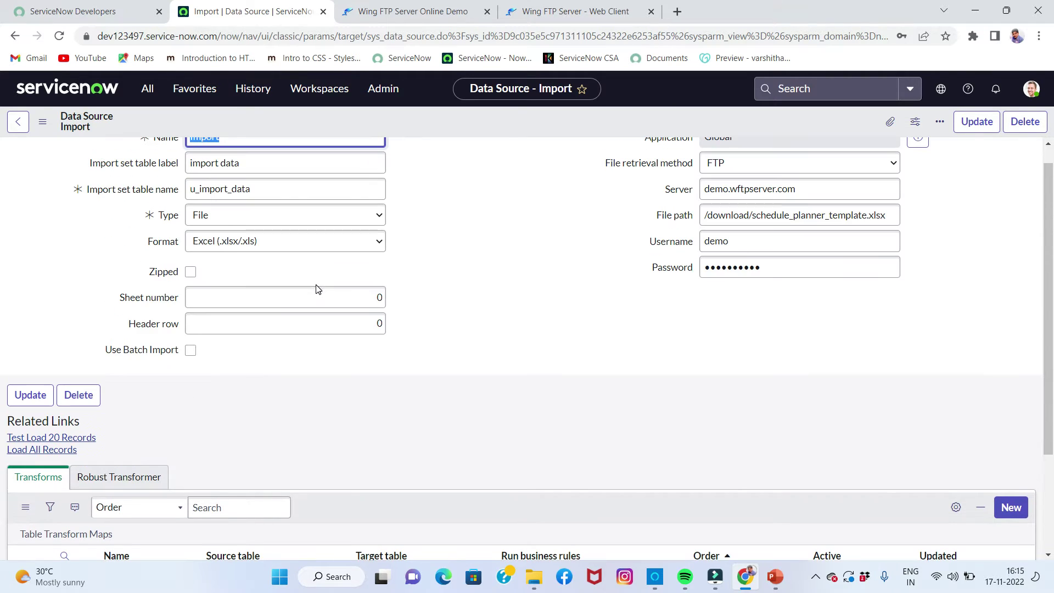
pyautogui.click(69, 437)
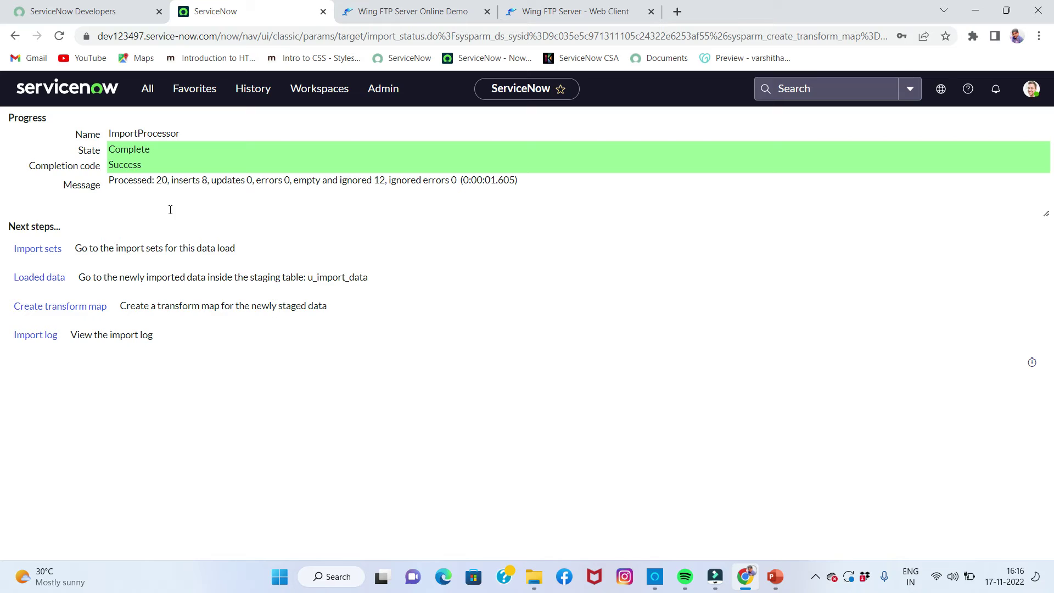
# Review the import progress message and the loaded rows in the u_import_data staging table, returning to the progress page
pyautogui.moveTo(206, 181); pyautogui.dragTo(196, 181)
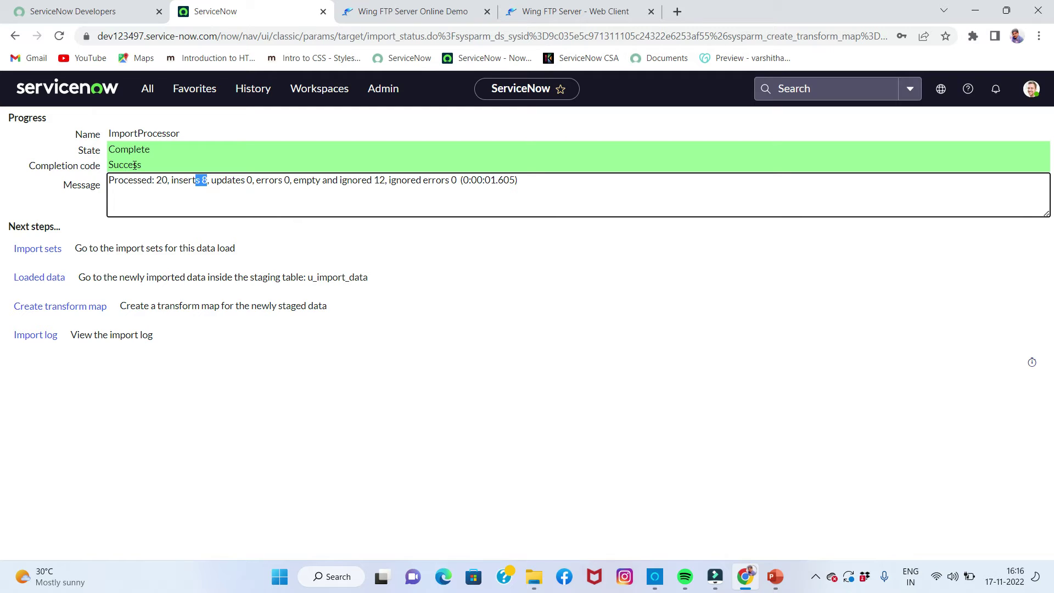
pyautogui.click(137, 183)
pyautogui.click(48, 283)
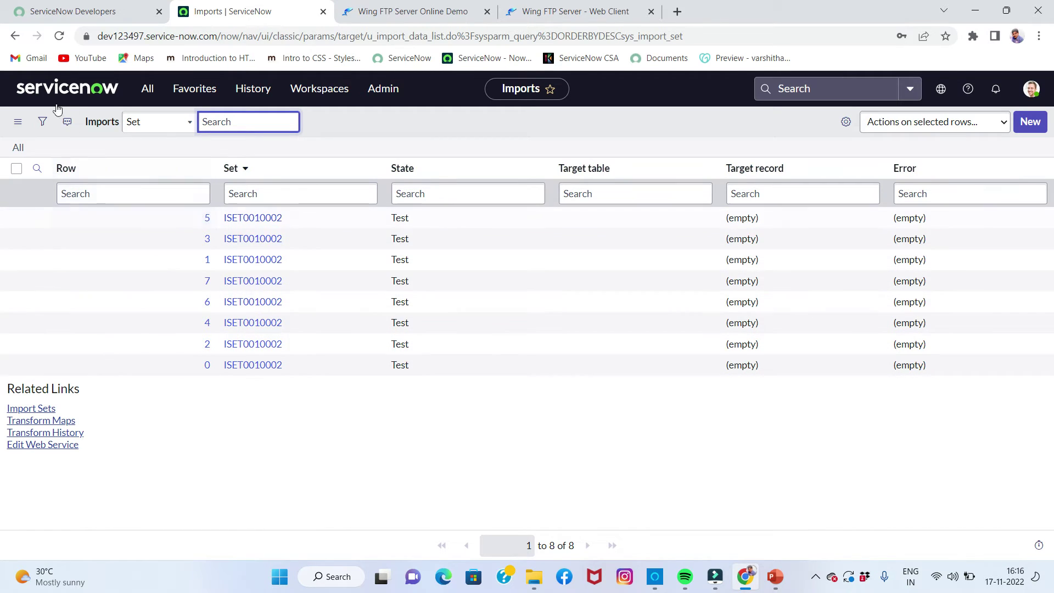
pyautogui.click(15, 35)
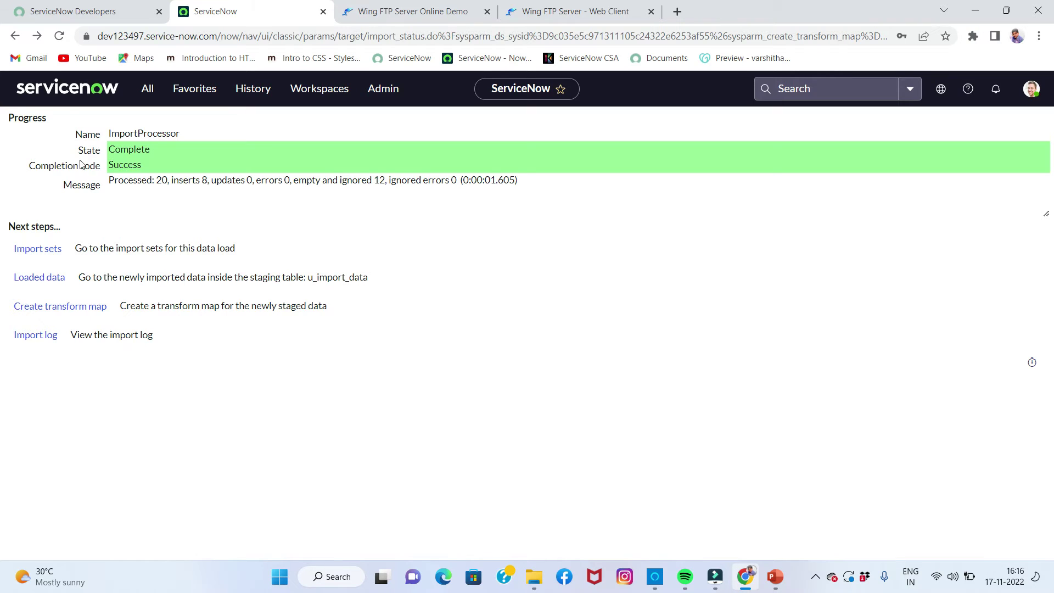
# Create a transform map for the newly staged data and name it demo, keeping Import [u_import_data] as the source table
pyautogui.click(61, 309)
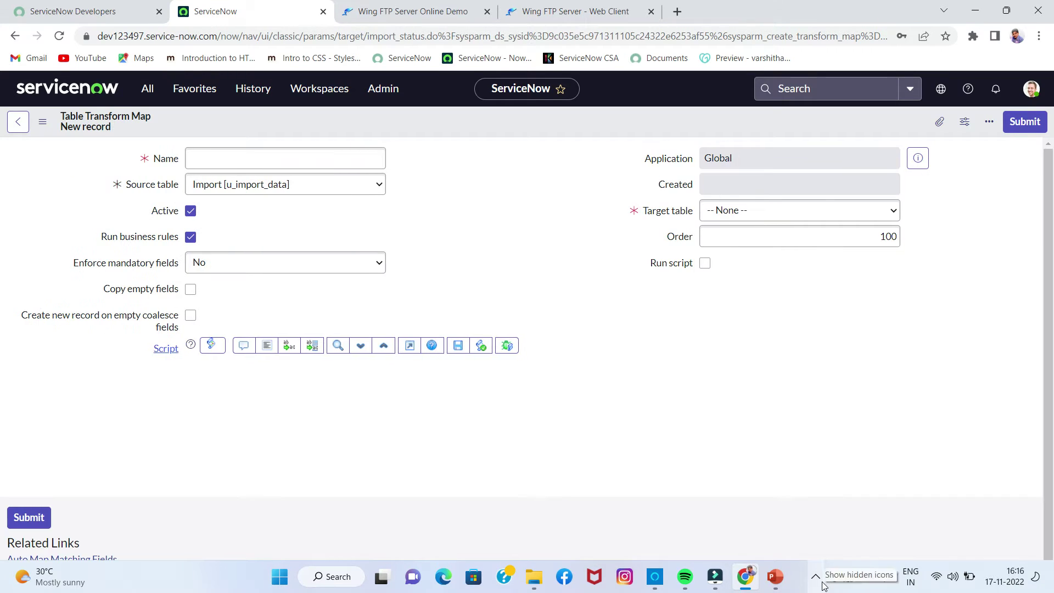
pyautogui.click(817, 578)
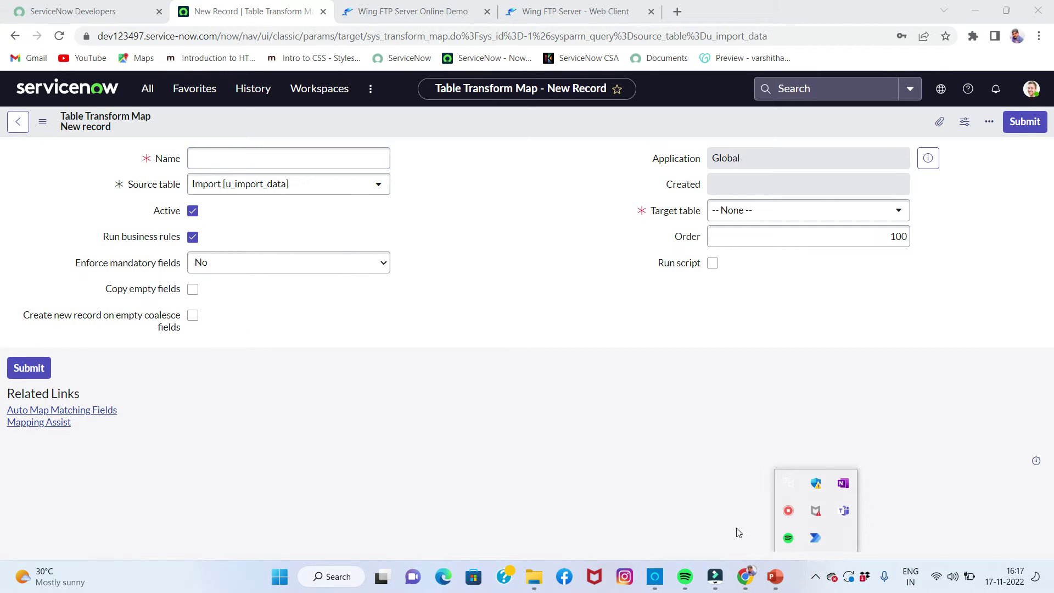
pyautogui.click(664, 482)
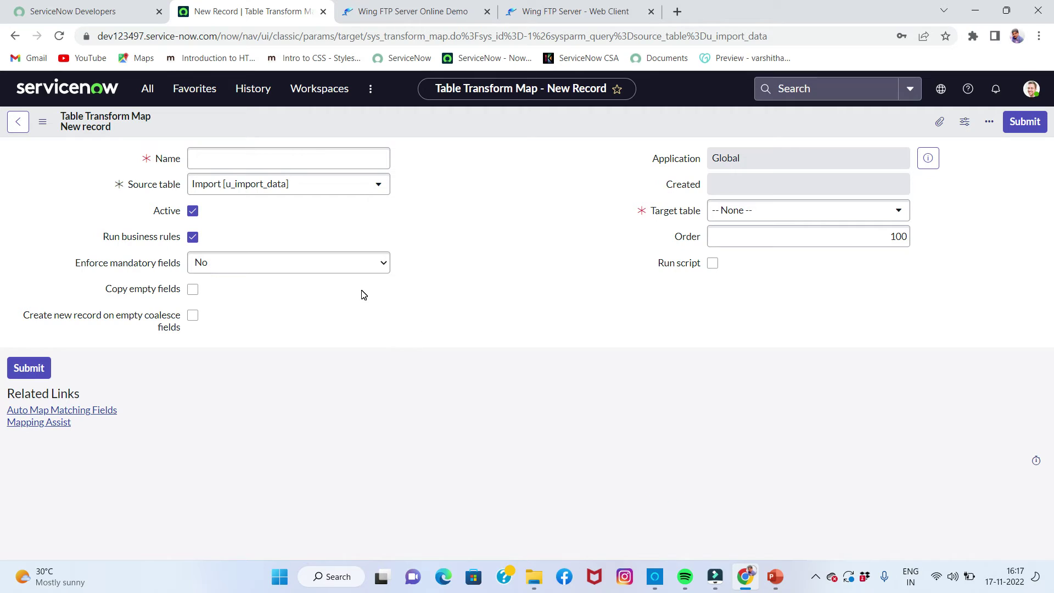
pyautogui.click(344, 153)
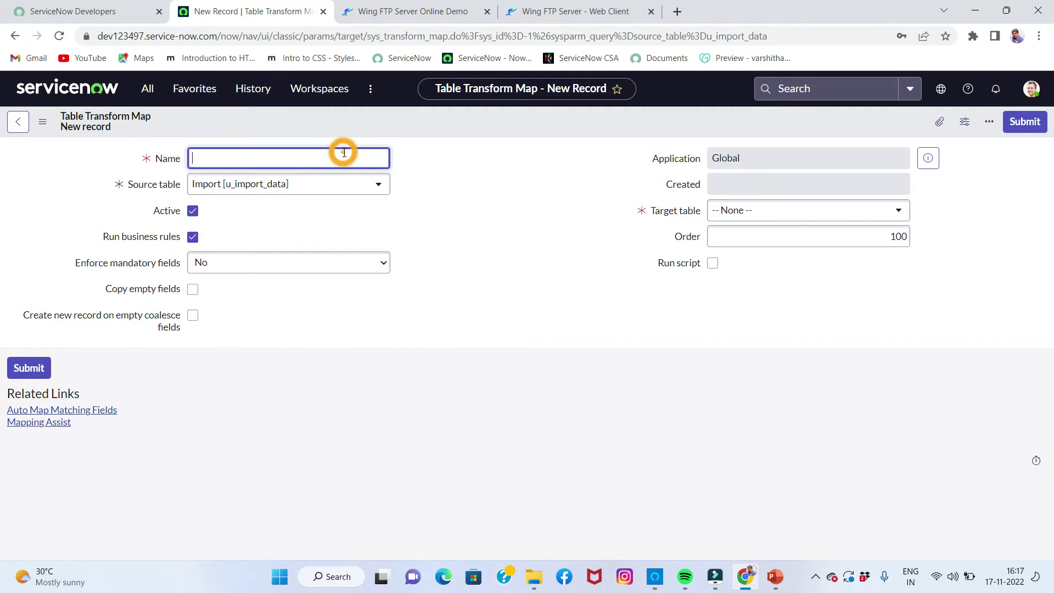
pyautogui.write('demo')
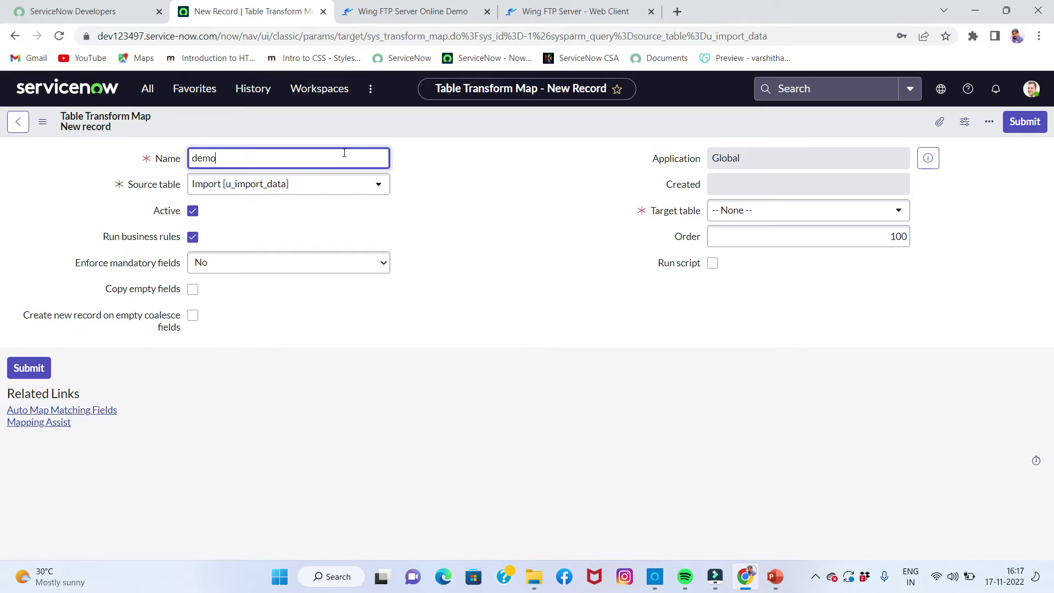
pyautogui.press('Tab')
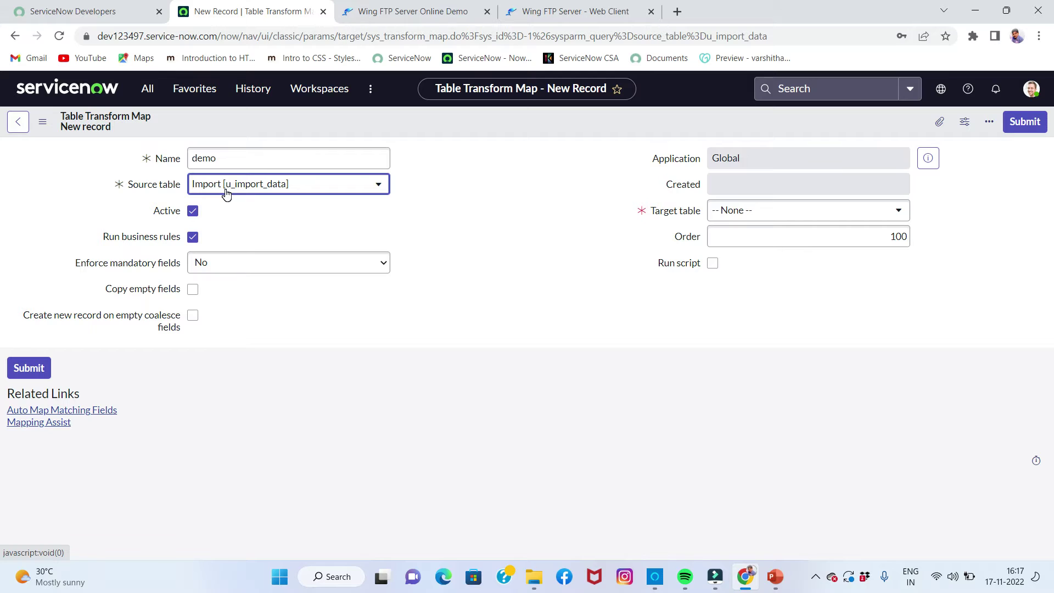
# Set the transform map's target table to data_source [u_data_source] and save the record
pyautogui.click(808, 217)
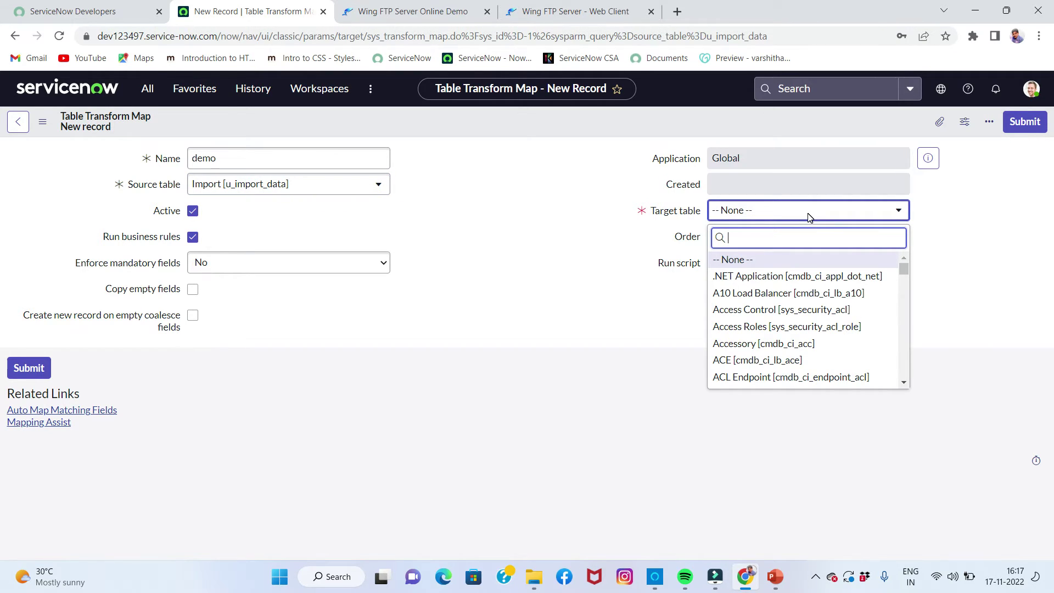
pyautogui.write('u_da')
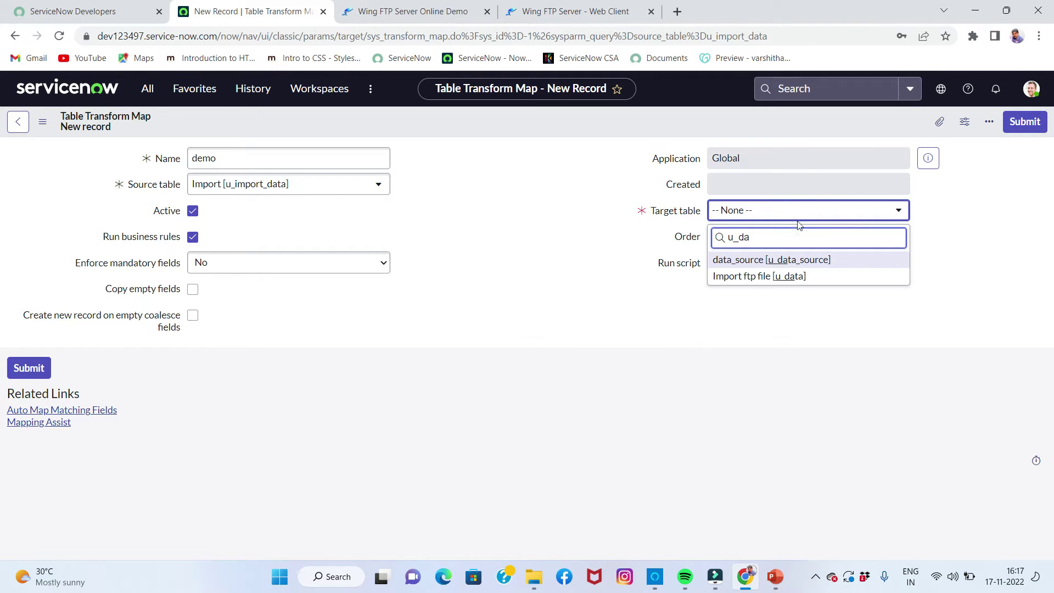
pyautogui.click(762, 261)
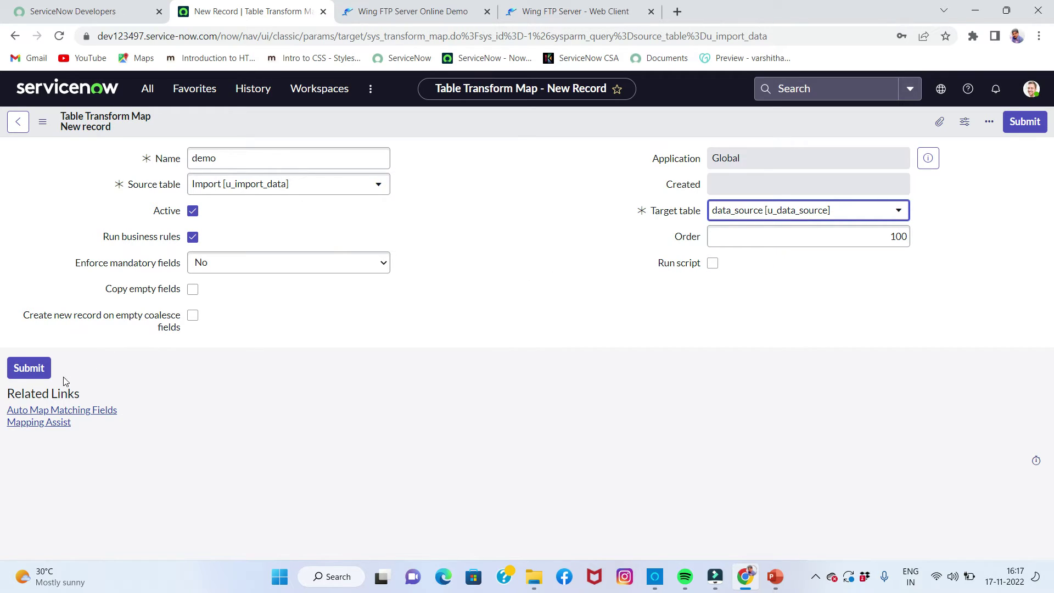
pyautogui.click(479, 117)
pyautogui.rightClick(478, 117)
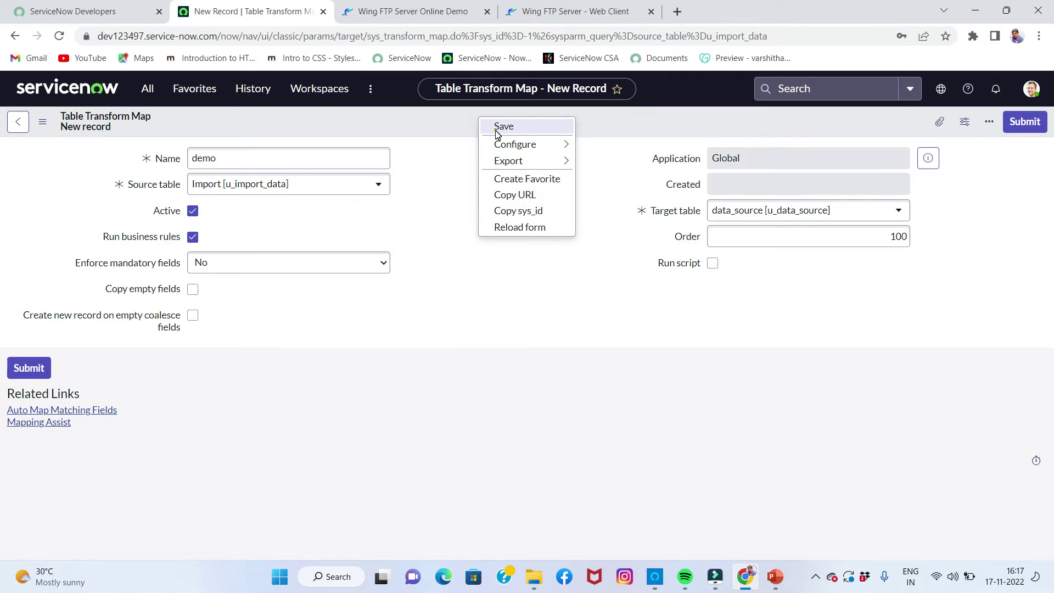
pyautogui.click(494, 130)
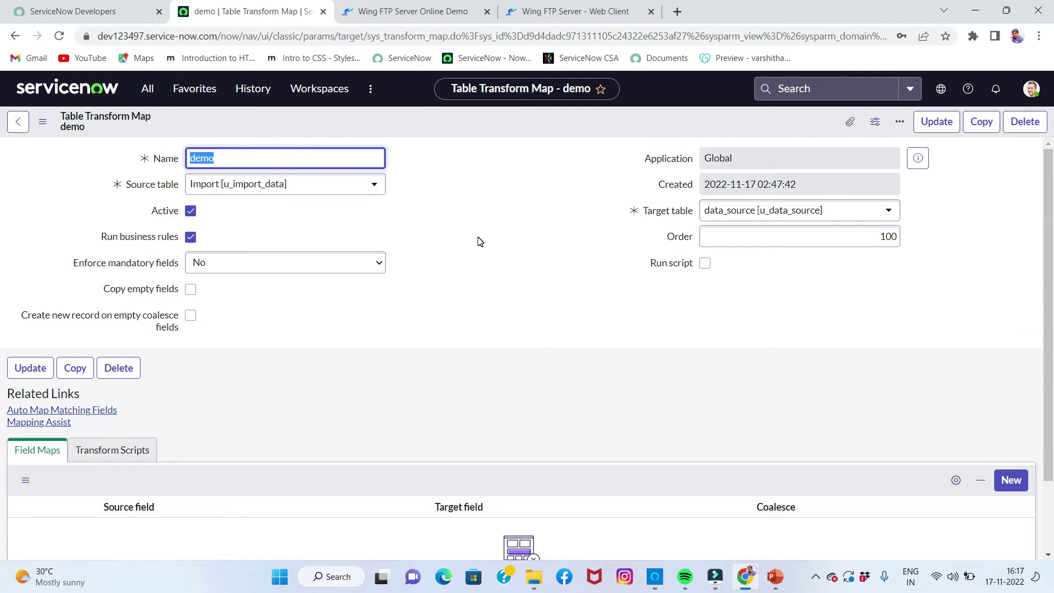
# Open Mapping Assist for the demo transform map and examine the Import source fields and their values in the data viewer
pyautogui.scroll(-2, 480, 241)
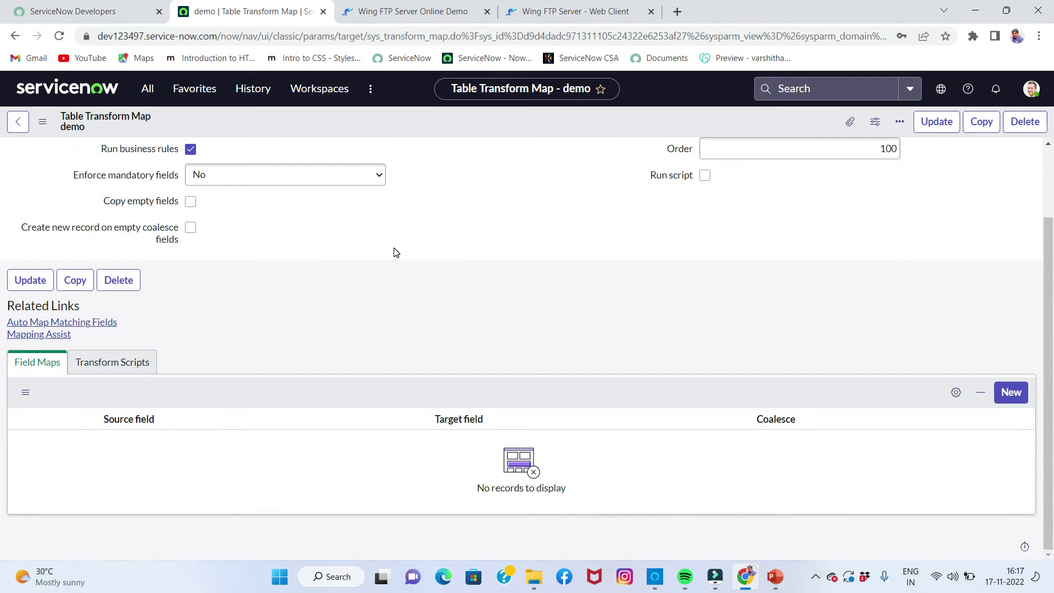
pyautogui.scroll(2, 393, 251)
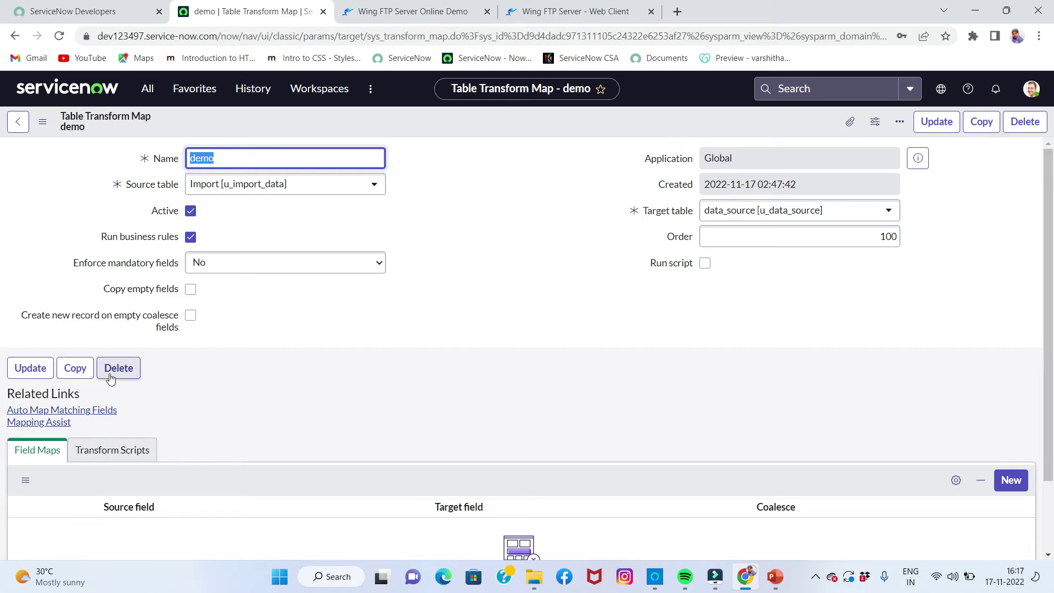
pyautogui.click(61, 423)
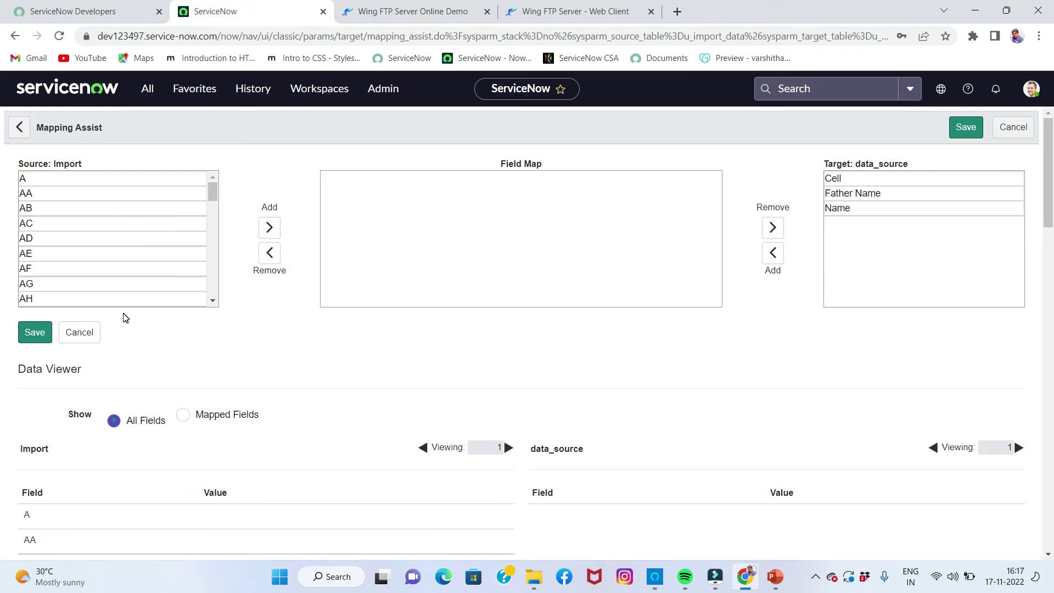
pyautogui.scroll(-10, 183, 369)
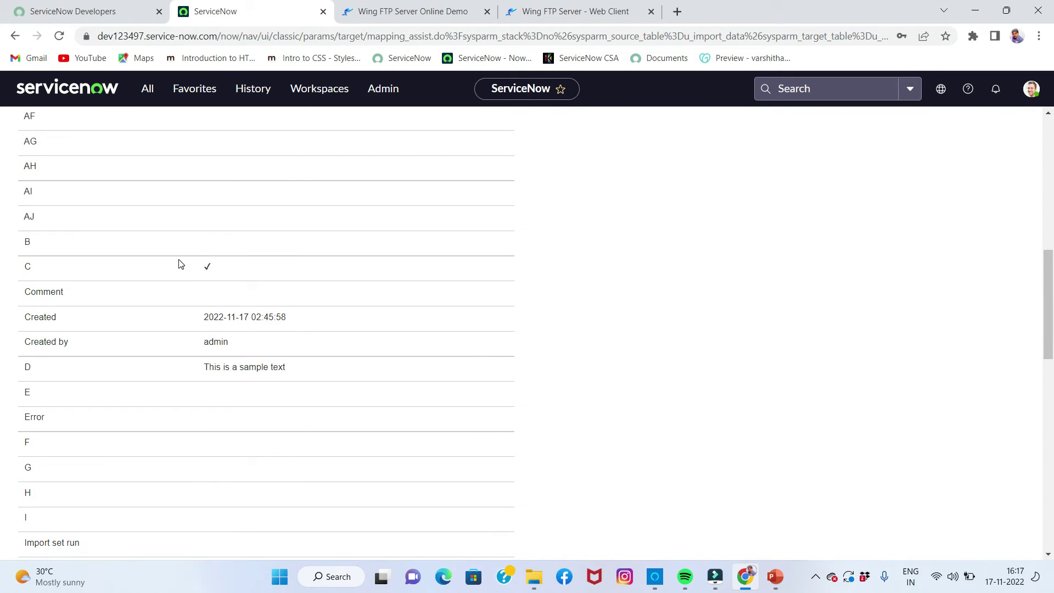
pyautogui.click(209, 266)
pyautogui.scroll(10, 185, 293)
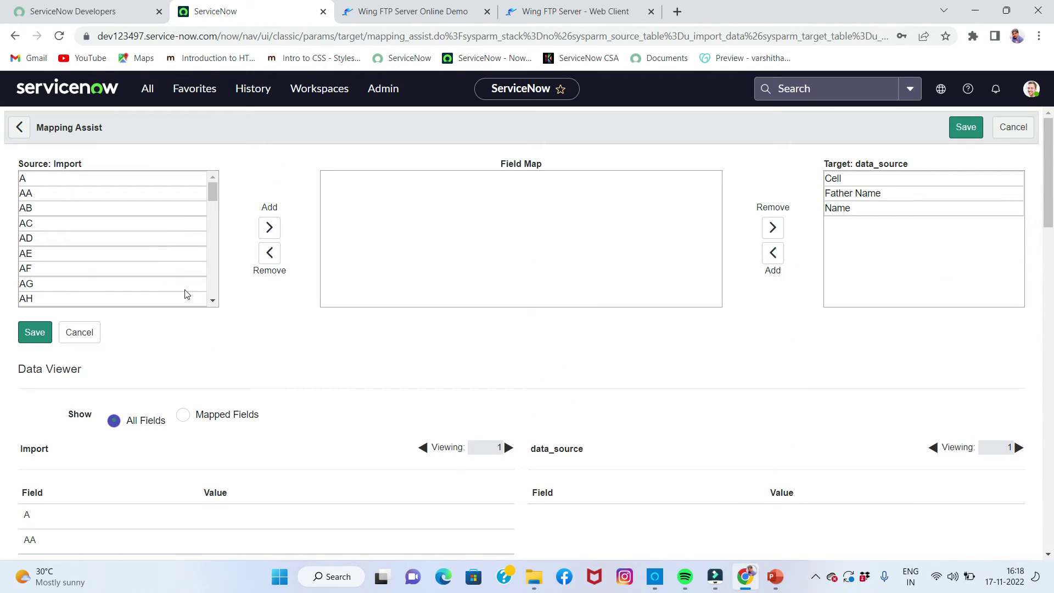
pyautogui.scroll(-5, 38, 247)
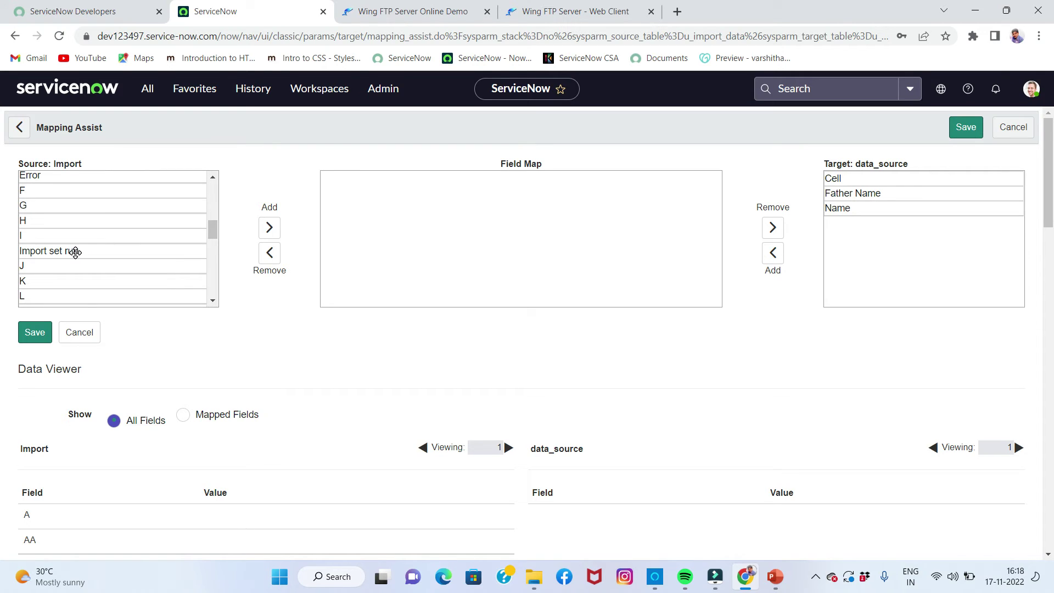
pyautogui.scroll(-7, 133, 408)
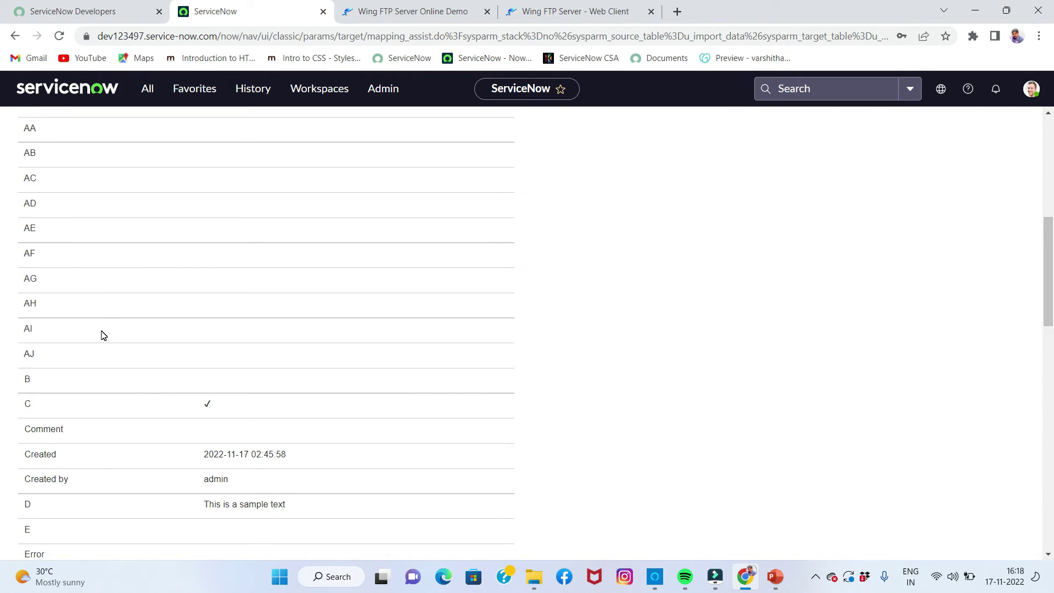
pyautogui.scroll(8, 101, 335)
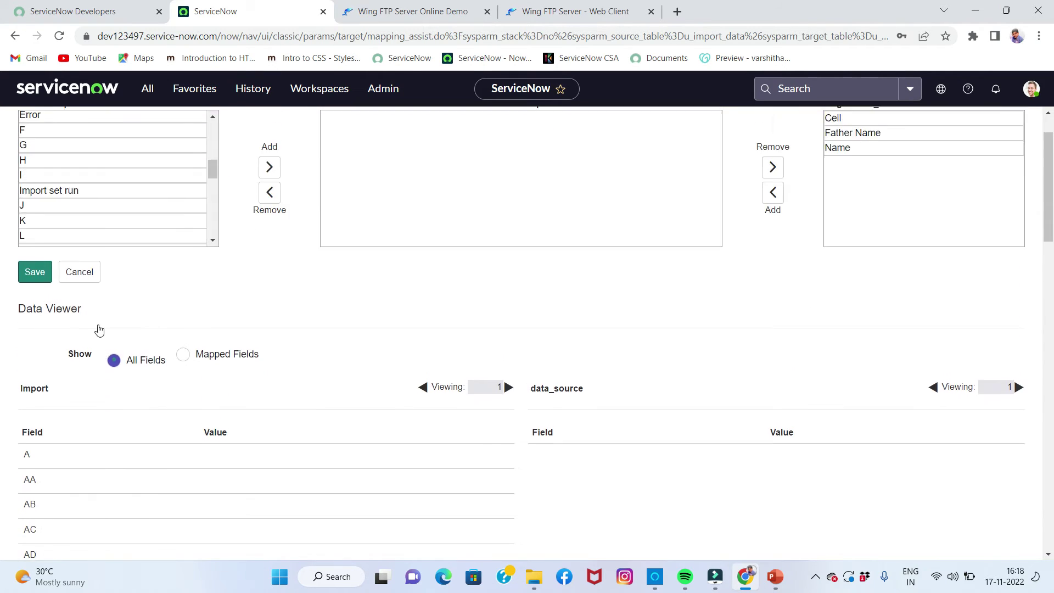
# Examine the full list of Import source fields for candidates to map to the data_source table
pyautogui.scroll(-5, 80, 263)
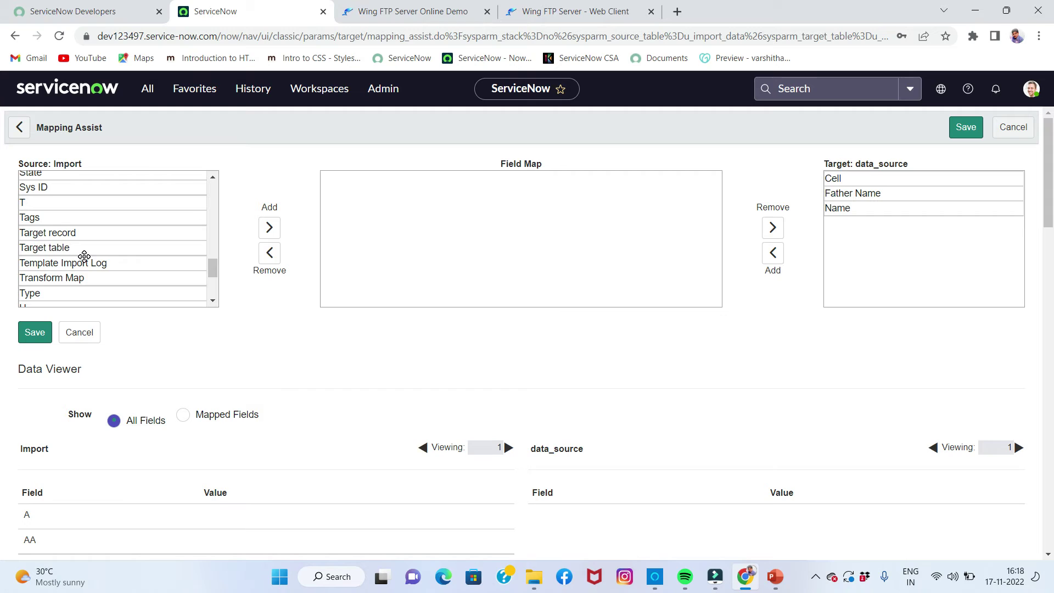
pyautogui.click(85, 247)
pyautogui.scroll(-1, 83, 249)
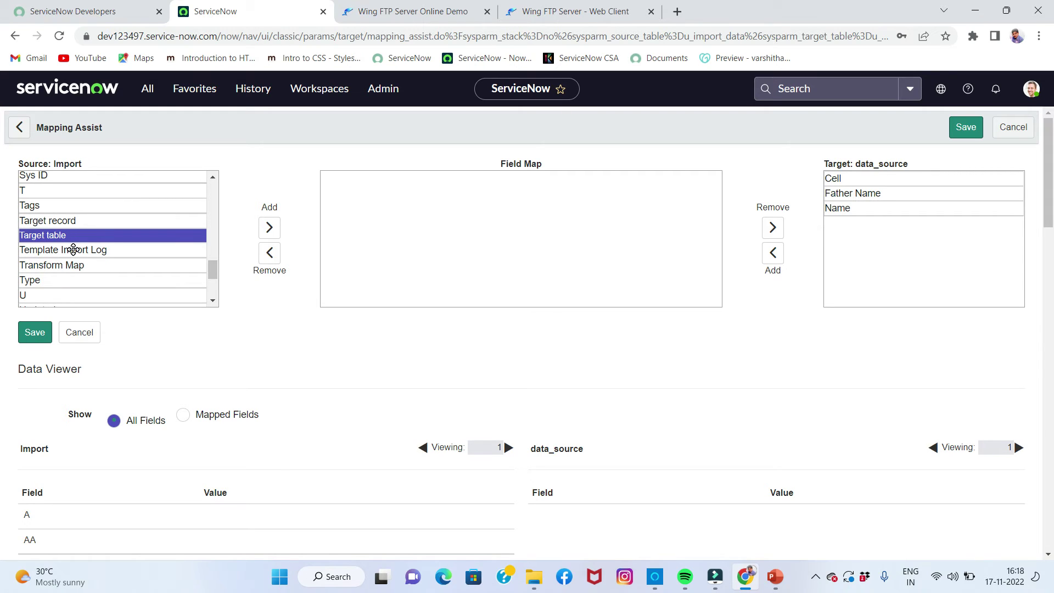
pyautogui.scroll(-3, 73, 250)
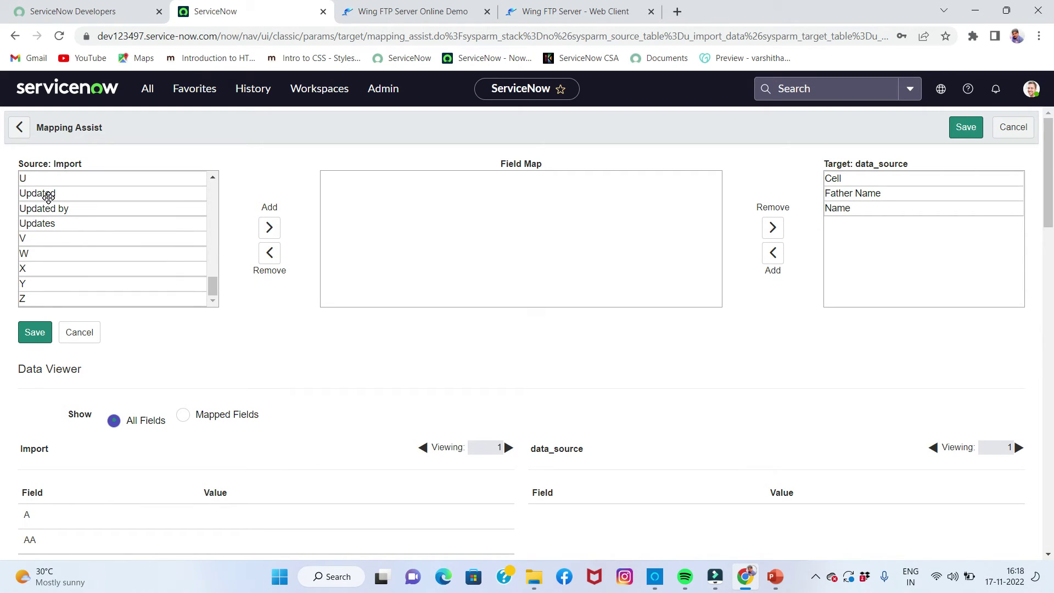
pyautogui.scroll(3, 72, 220)
pyautogui.scroll(15, 75, 232)
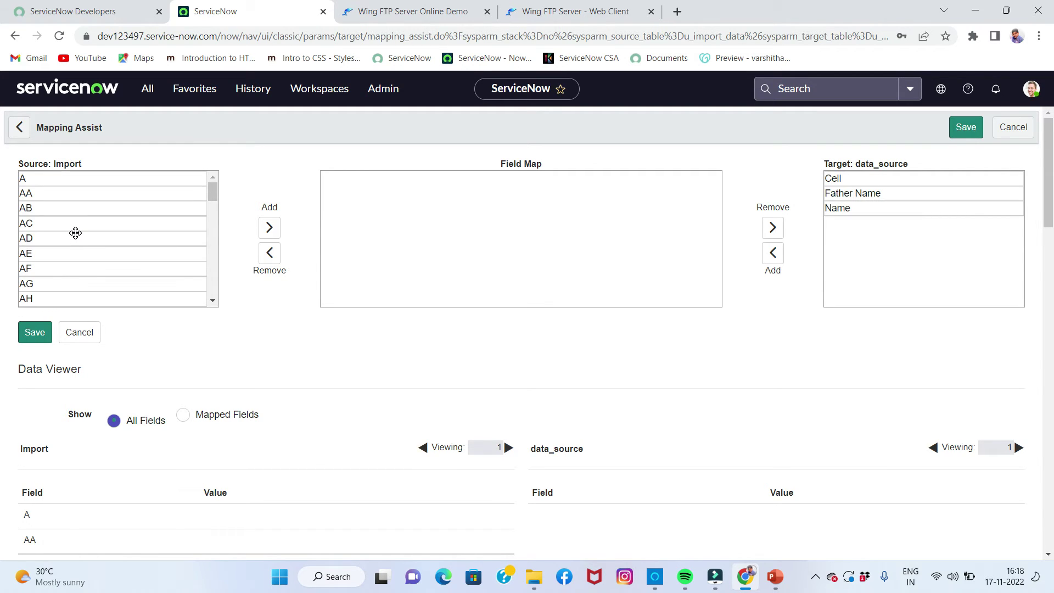
pyautogui.scroll(-20, 76, 233)
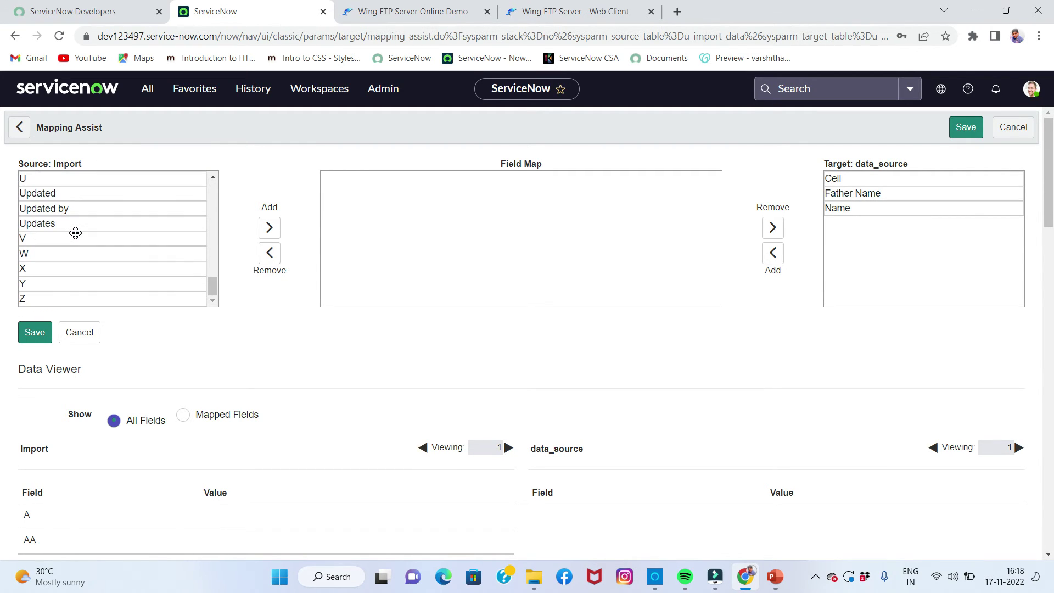
pyautogui.scroll(-3, 75, 232)
pyautogui.scroll(3, 181, 203)
pyautogui.scroll(3, 68, 226)
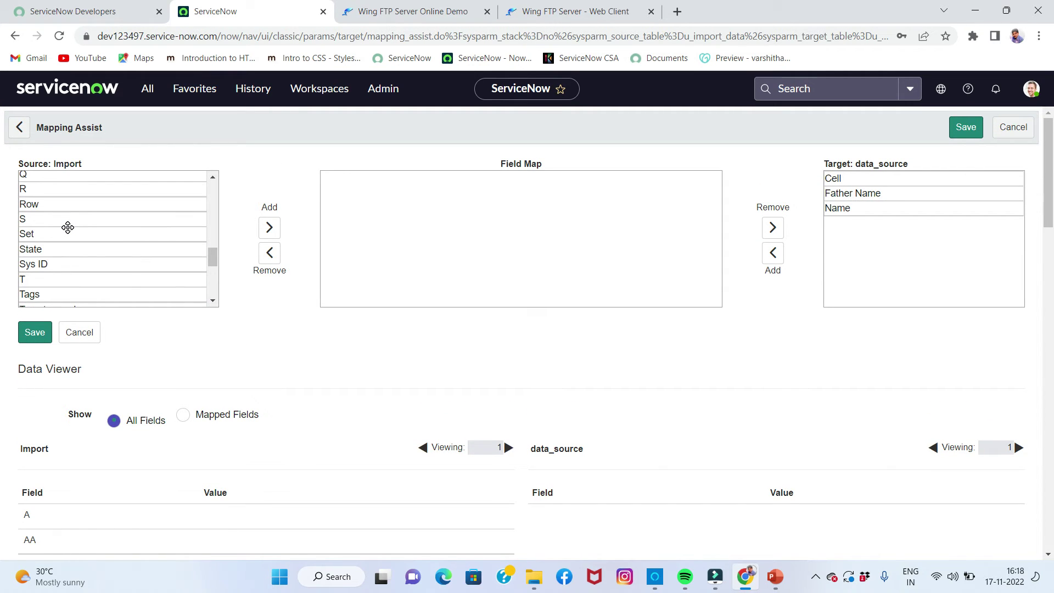
# Add the State, Sys ID and Target record source fields to the field map, in that order
pyautogui.click(42, 250)
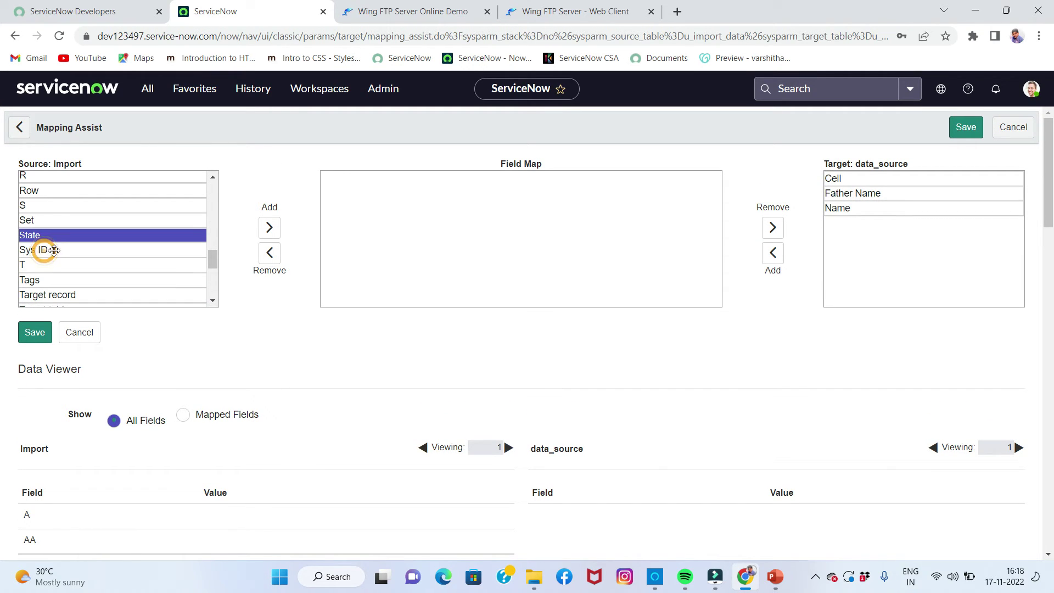
pyautogui.click(268, 228)
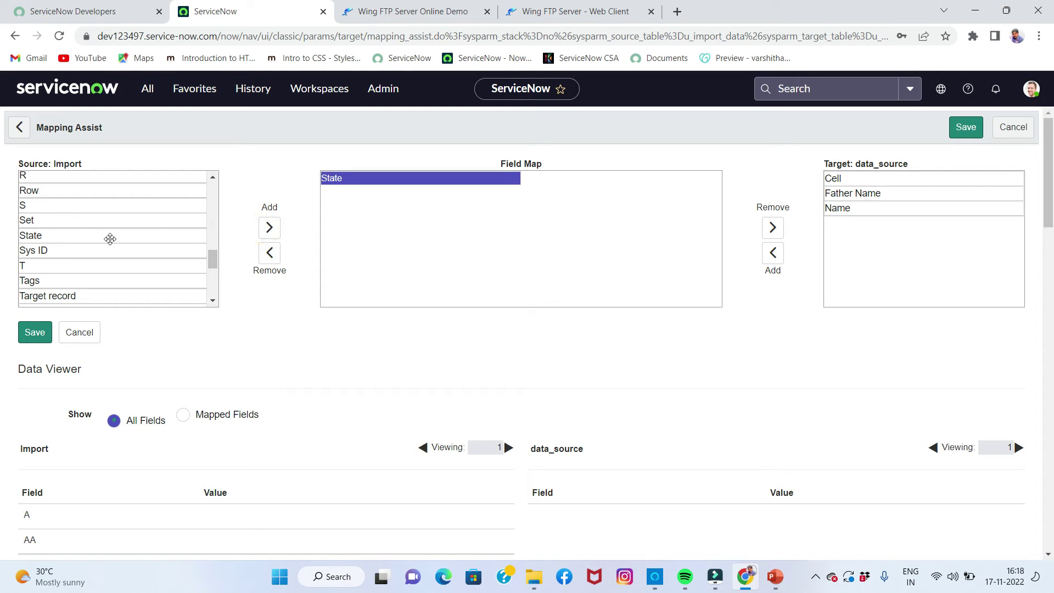
pyautogui.click(62, 251)
pyautogui.click(269, 228)
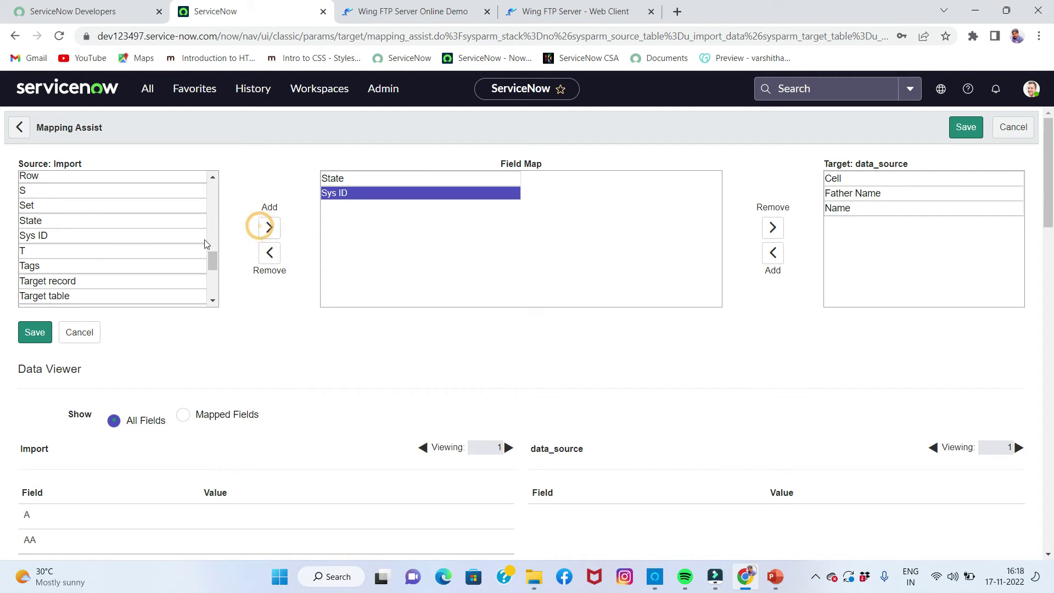
pyautogui.doubleClick(54, 281)
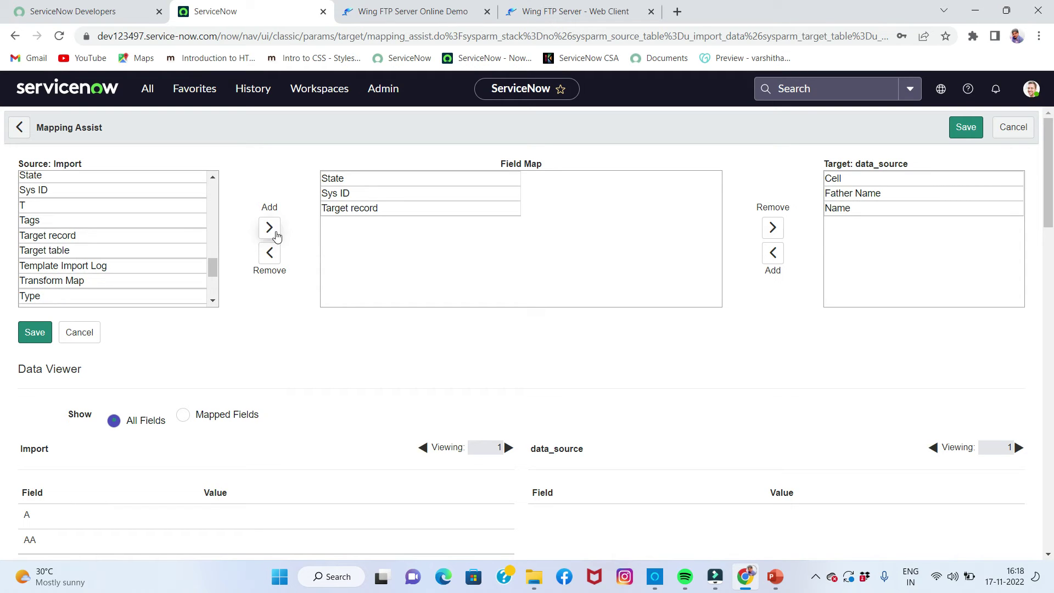
# Pair State with Name, Sys ID with Father Name and Target record with Cell, and save the field mapping
pyautogui.doubleClick(837, 207)
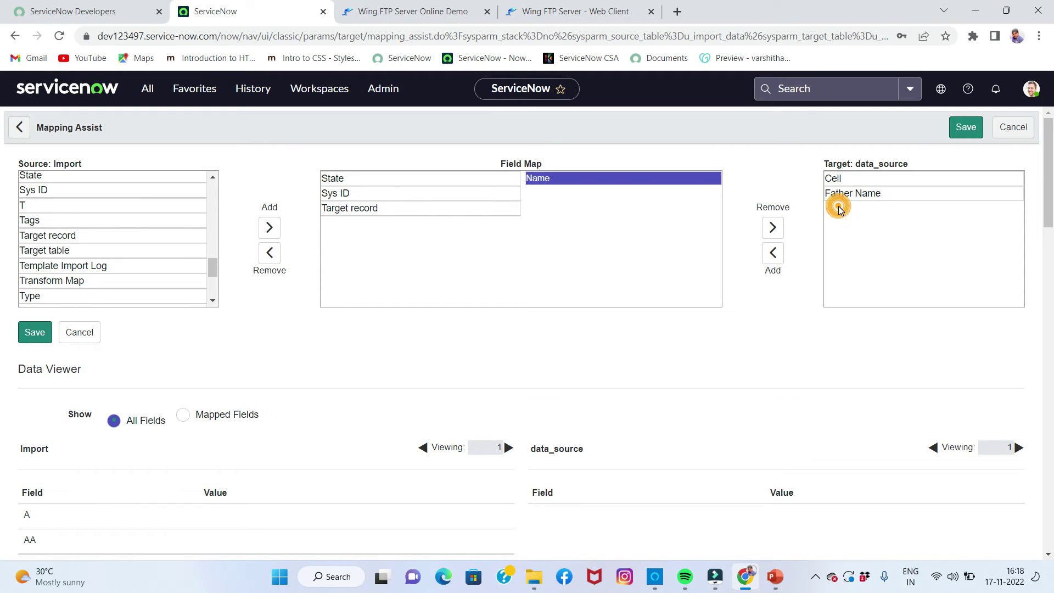
pyautogui.doubleClick(838, 193)
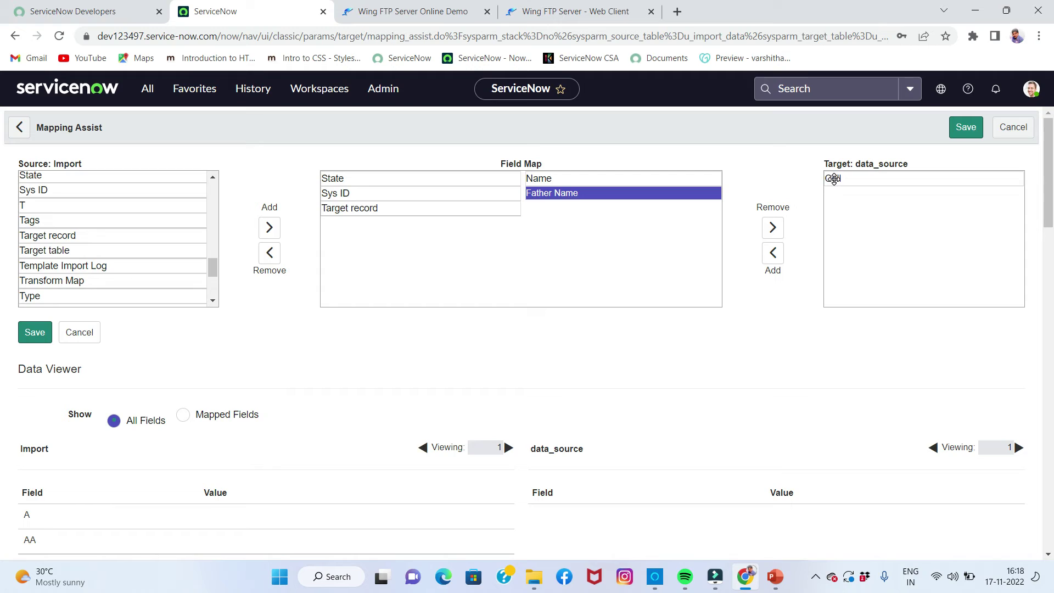
pyautogui.doubleClick(832, 178)
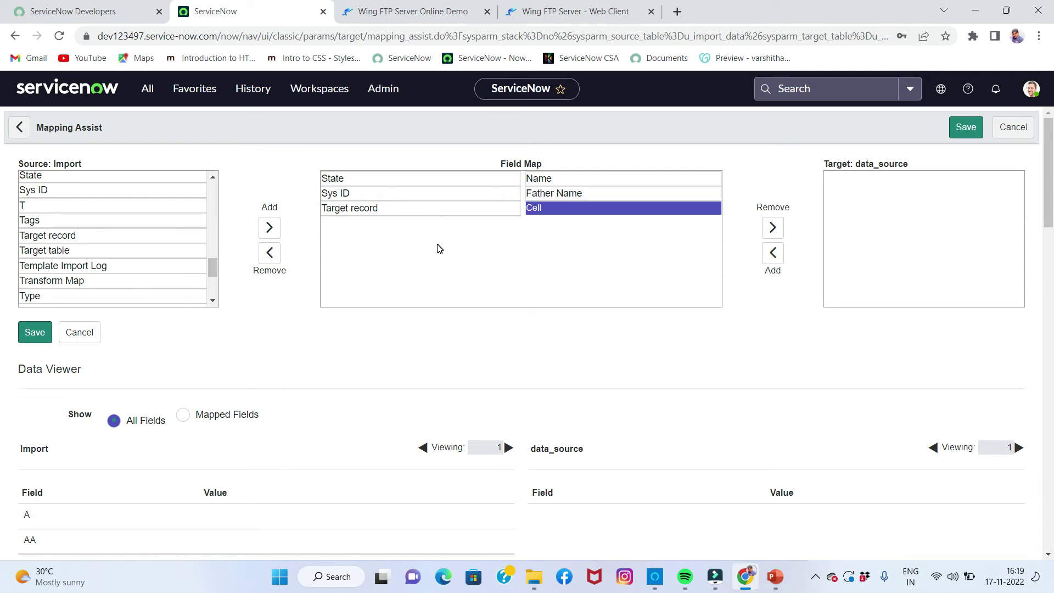
pyautogui.click(37, 337)
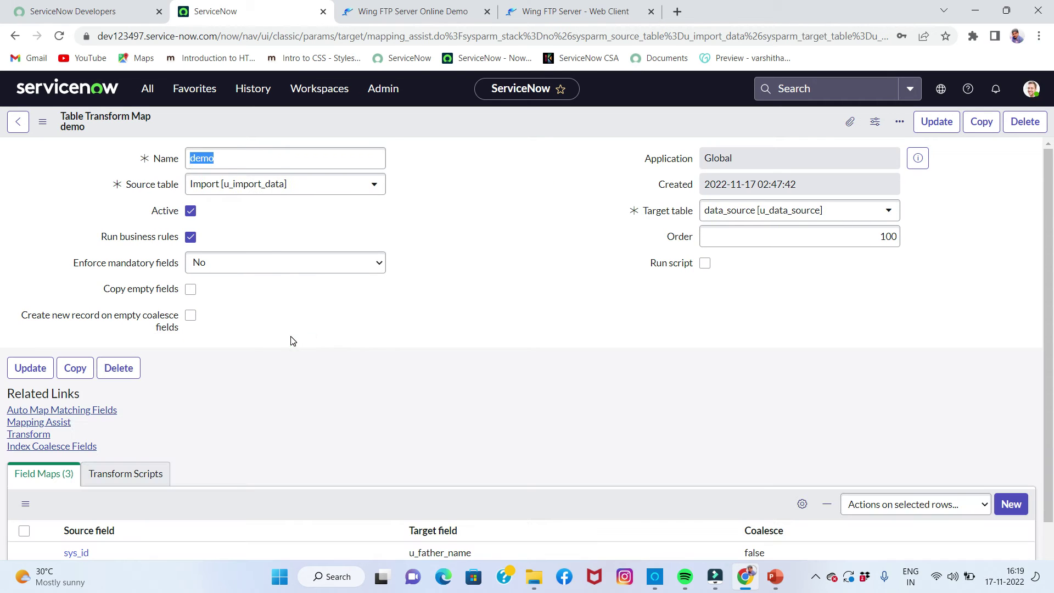
# Run the demo transform map on import set ISET0010002 and open its transform history
pyautogui.scroll(-3, 309, 322)
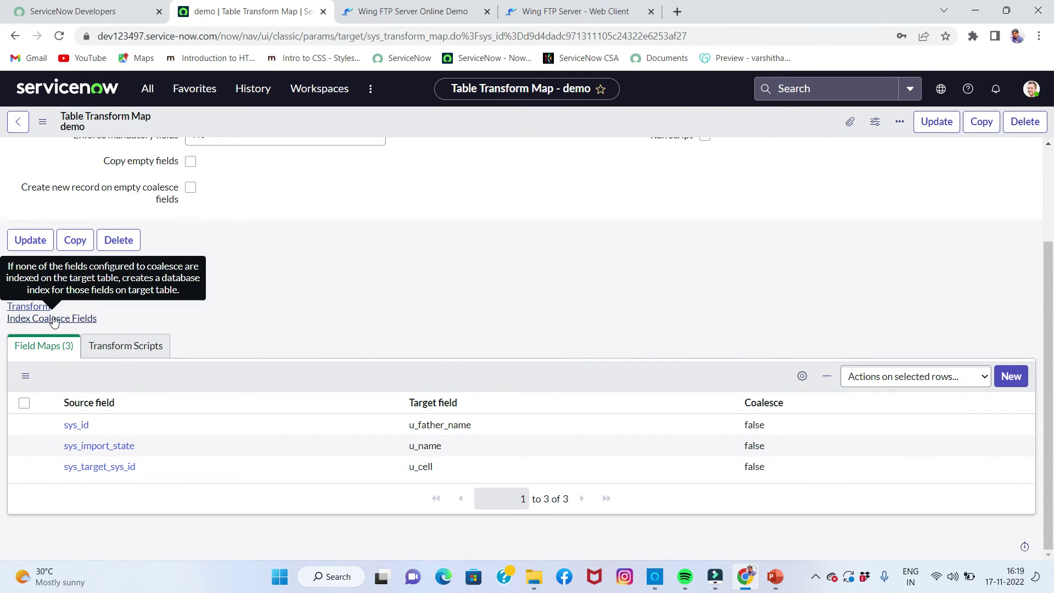
pyautogui.click(29, 307)
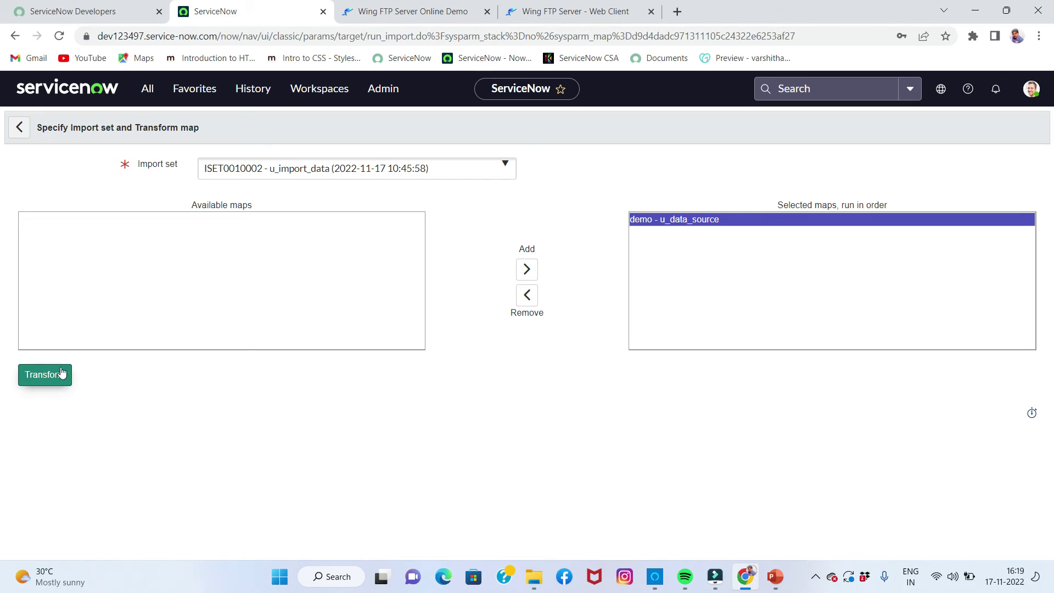
pyautogui.click(57, 374)
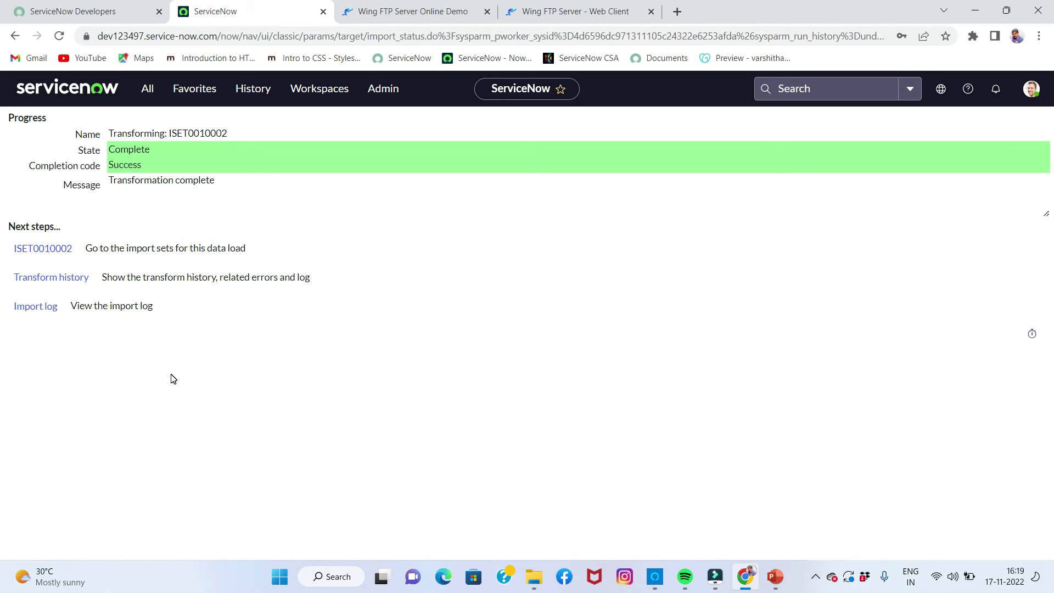
pyautogui.click(52, 277)
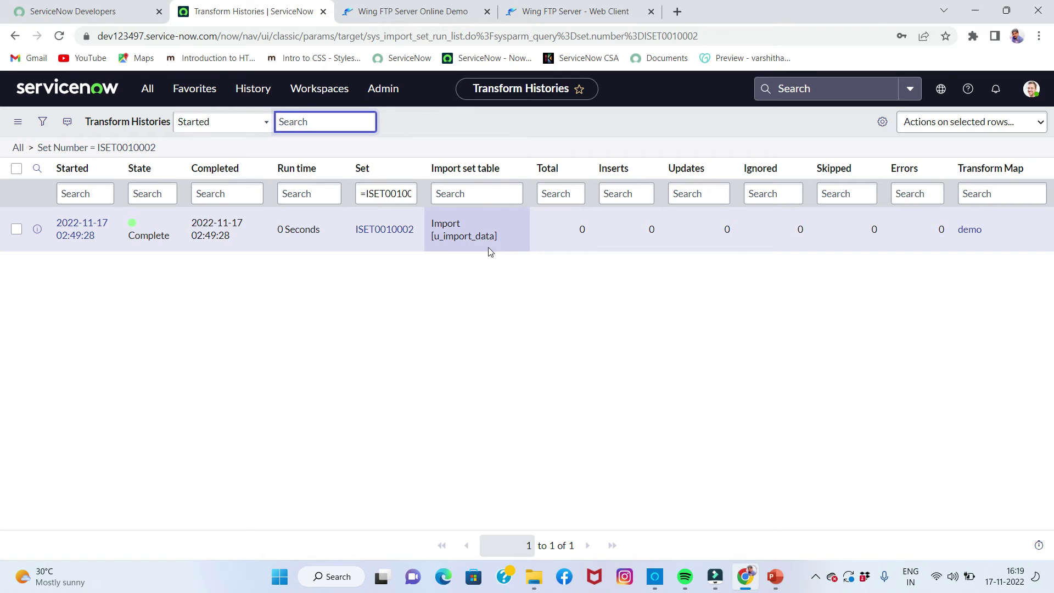
# Search the application navigator for data and open the data_sources record list of the data_source table
pyautogui.click(147, 88)
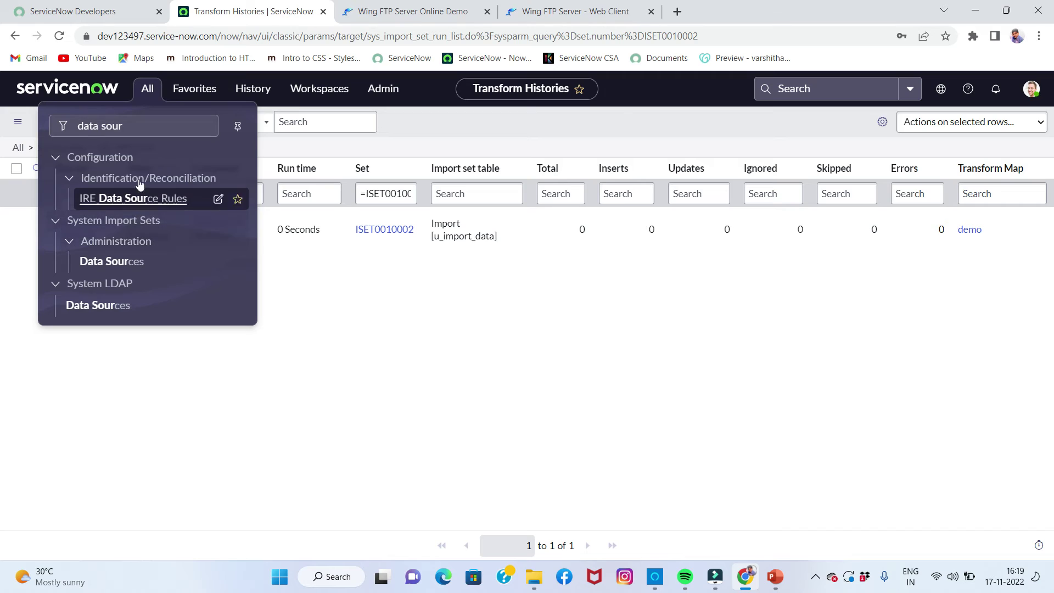
pyautogui.moveTo(139, 125); pyautogui.dragTo(62, 128)
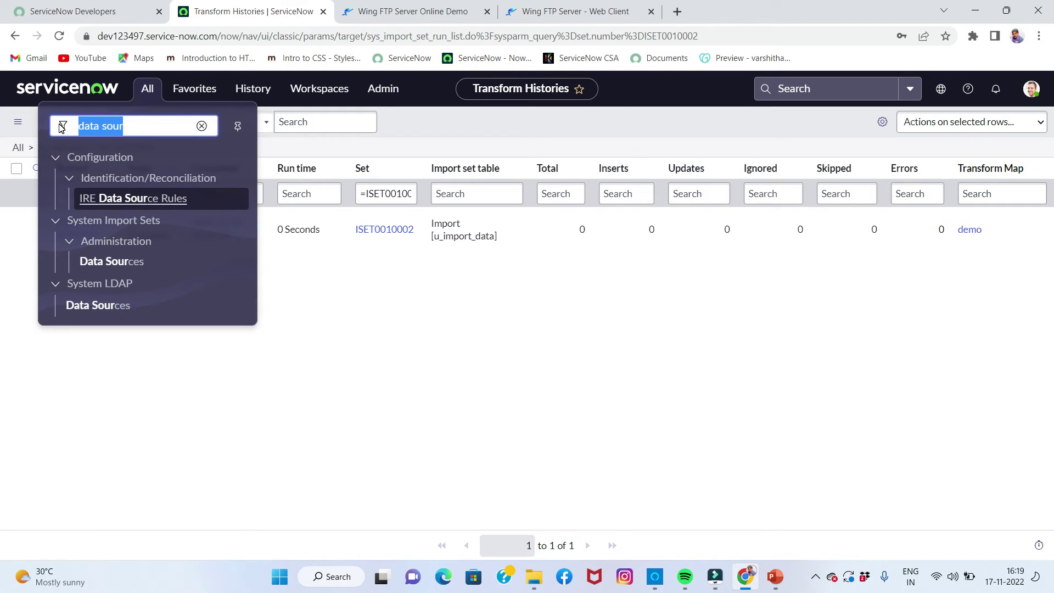
pyautogui.write('dar')
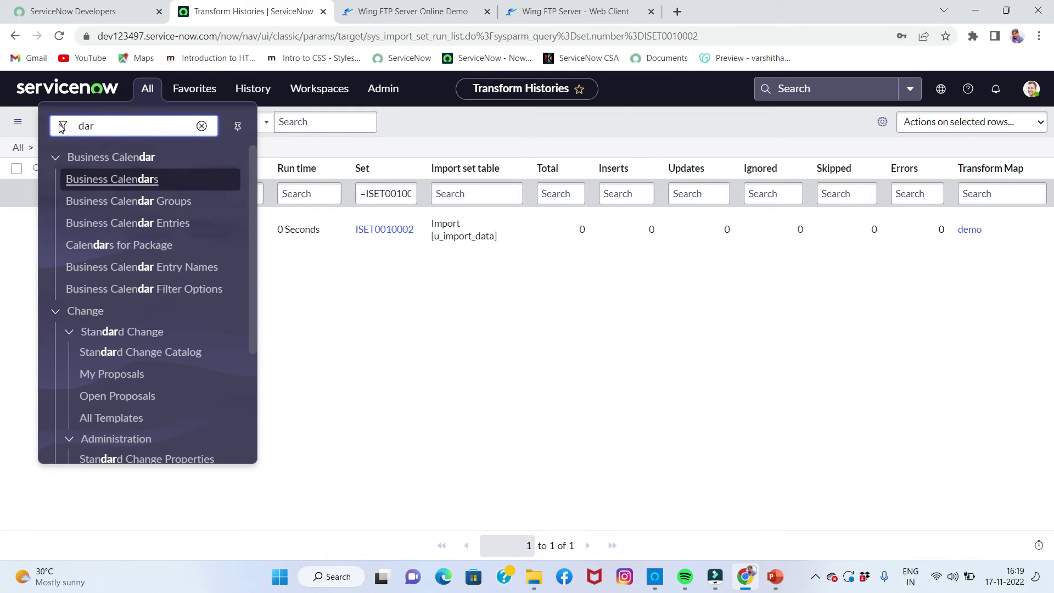
pyautogui.write('a')
pyautogui.press('BackSpace')
pyautogui.press('BackSpace')
pyautogui.write('ta')
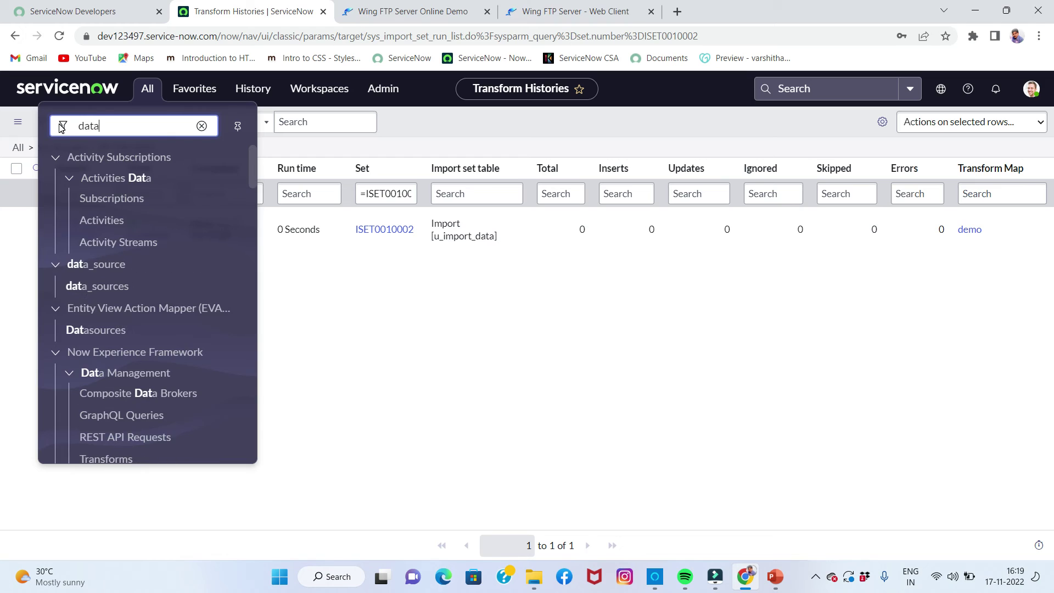
pyautogui.click(113, 287)
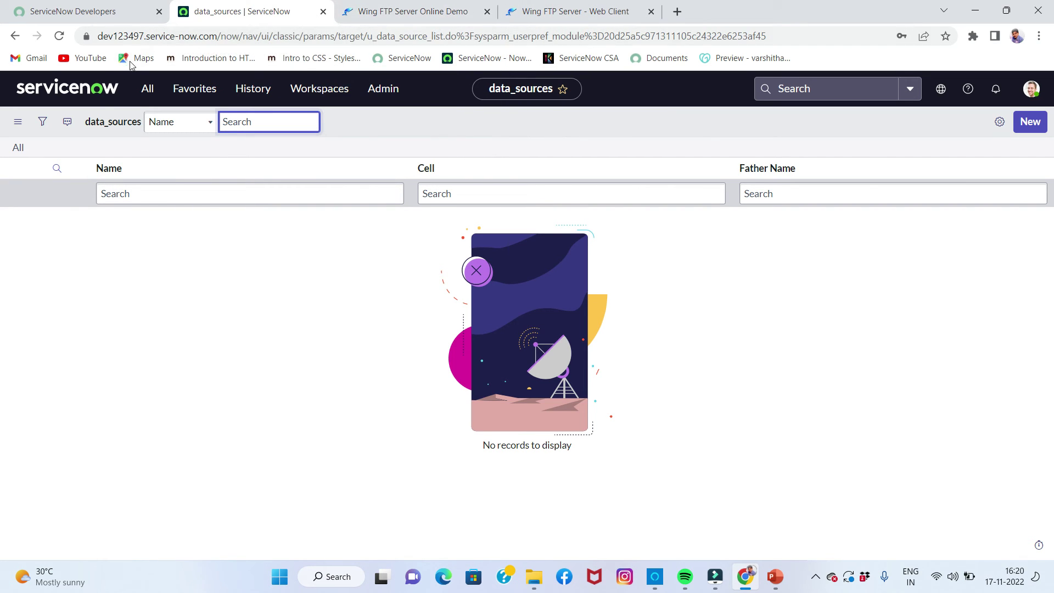
pyautogui.click(147, 90)
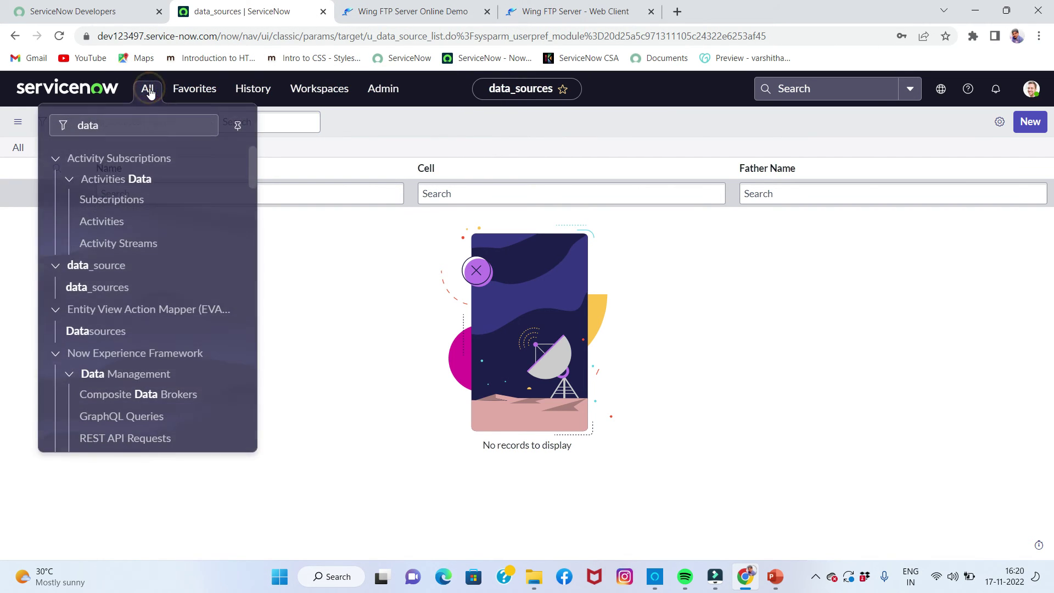
pyautogui.click(242, 87)
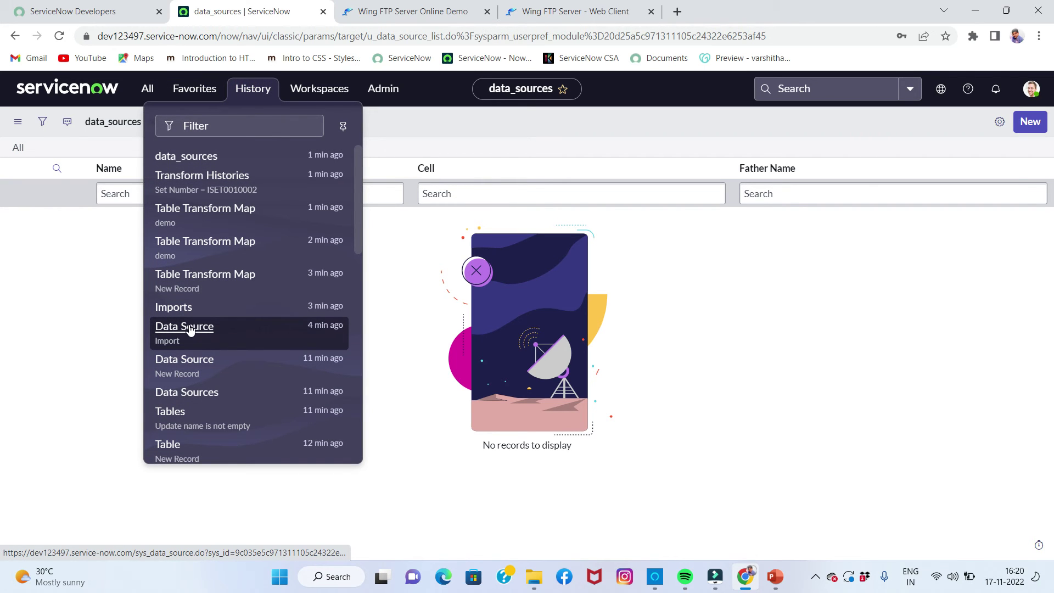
pyautogui.click(192, 366)
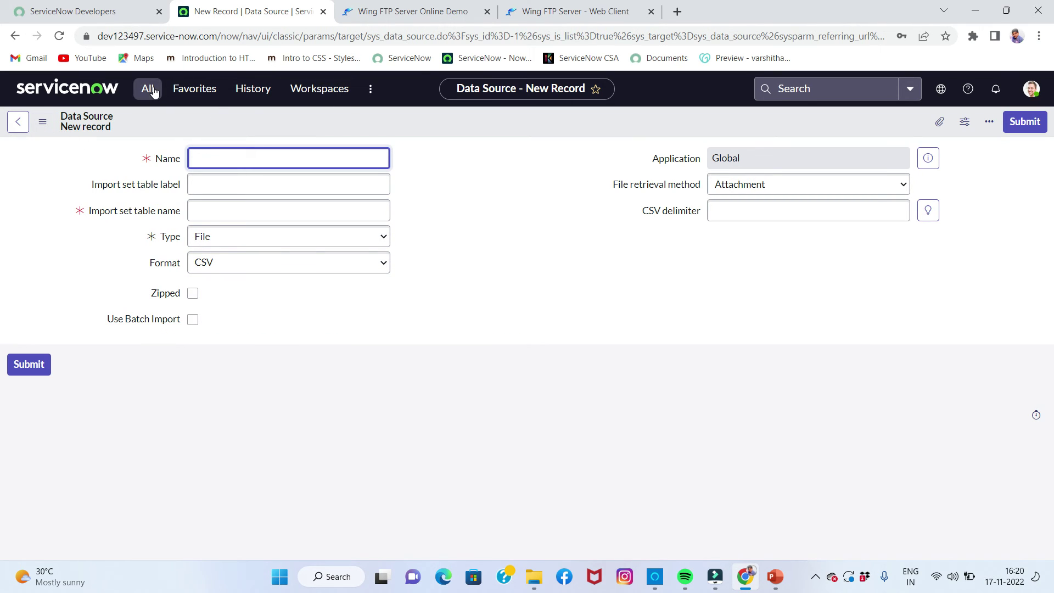
# Find and open the Data Sources list under System Import Sets administration
pyautogui.click(147, 90)
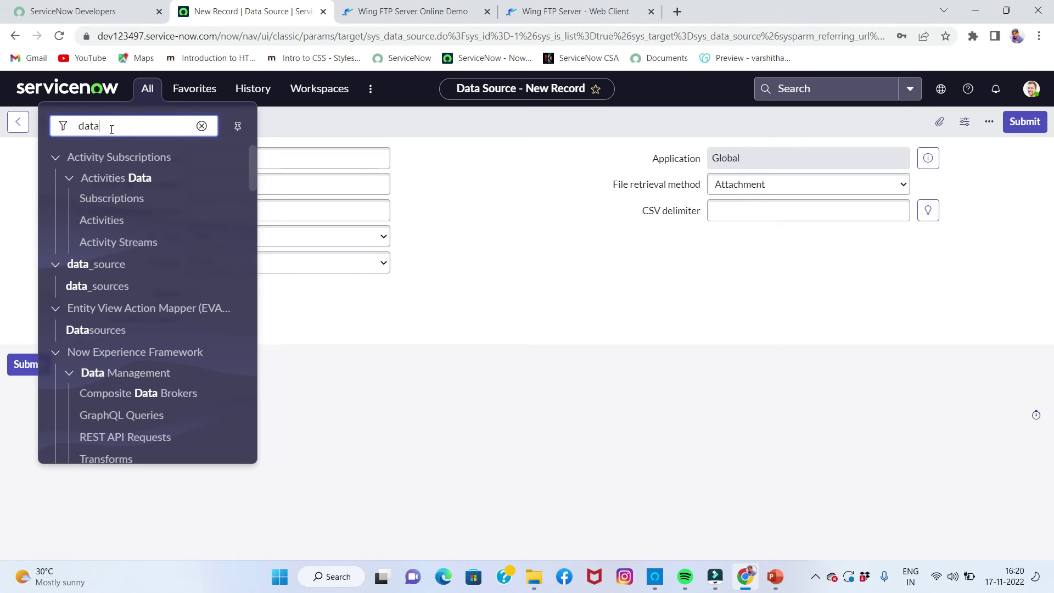
pyautogui.write('sou')
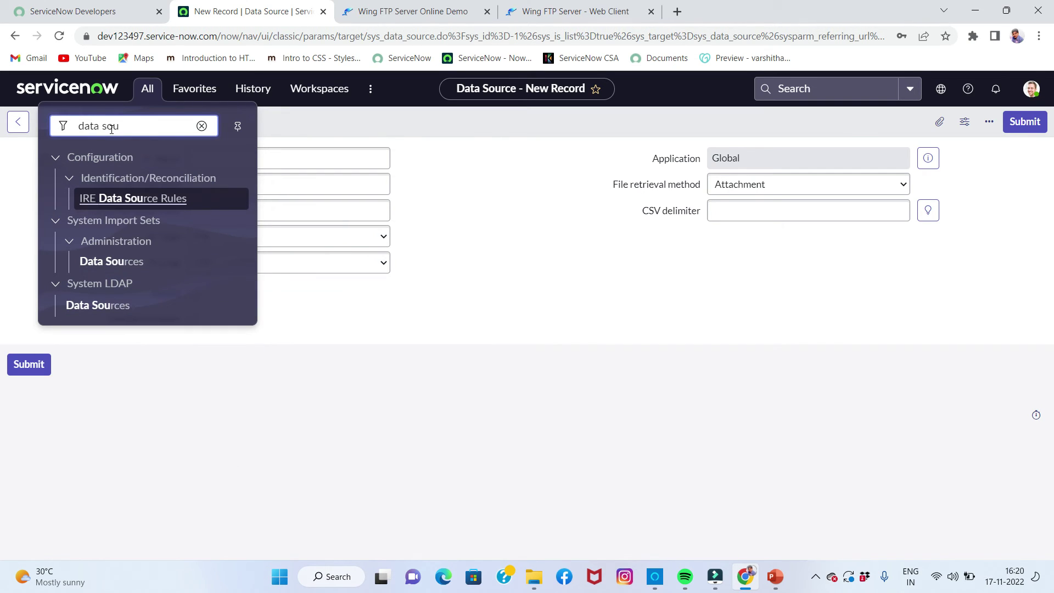
pyautogui.click(112, 261)
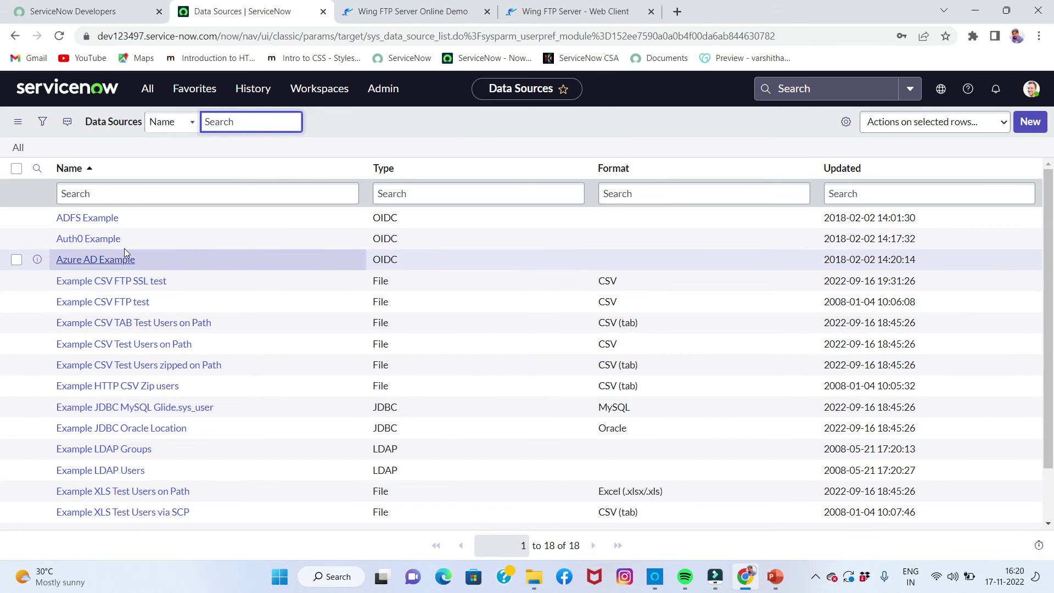
# Try filtering the Data Sources list for names starting with "data source" and with "data"
pyautogui.click(126, 193)
pyautogui.write('data')
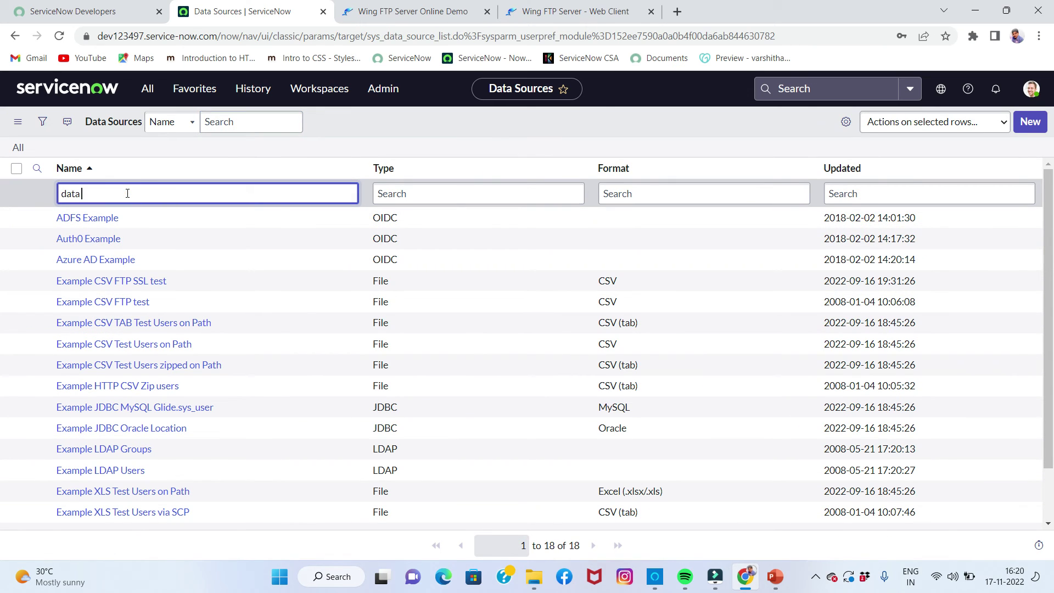
pyautogui.write(' source')
pyautogui.press('Return')
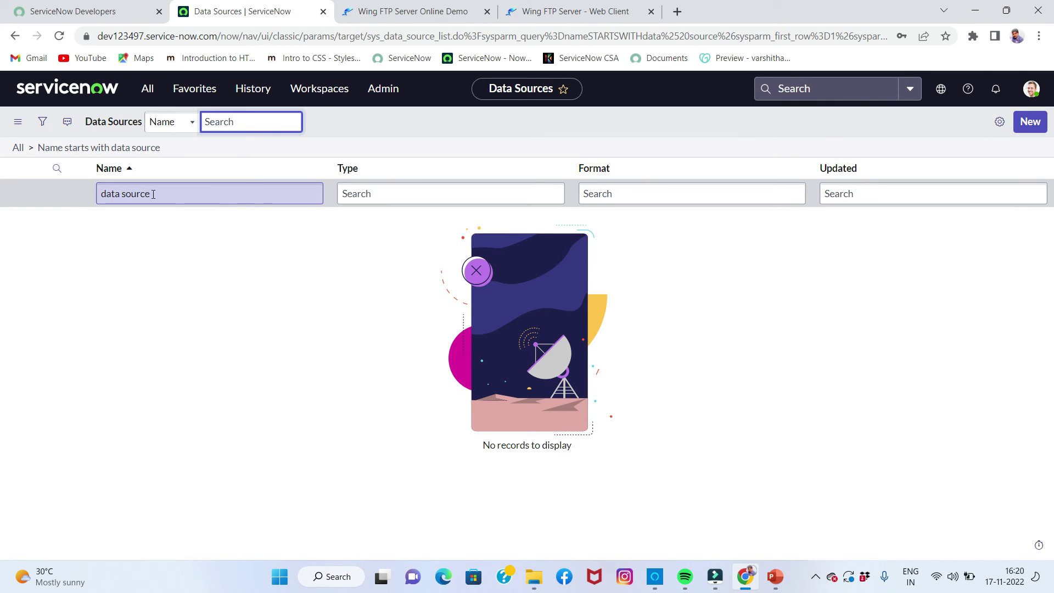
pyautogui.click(153, 193)
pyautogui.press('BackSpace')
pyautogui.press('BackSpace')
pyautogui.press('BackSpace')
pyautogui.press('BackSpace')
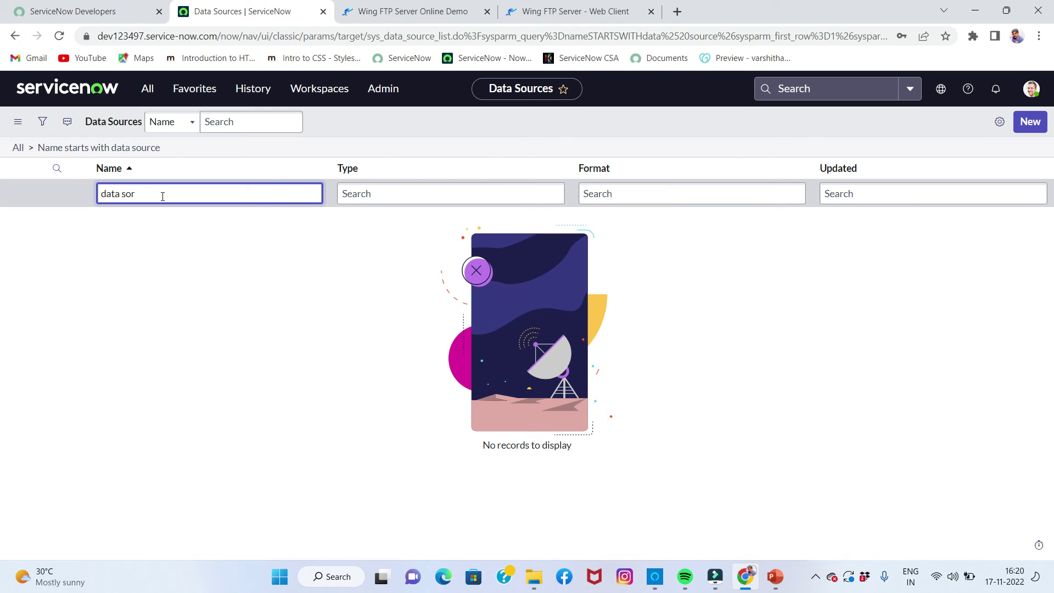
pyautogui.press('BackSpace')
pyautogui.press('BackSpace')
pyautogui.press('Return')
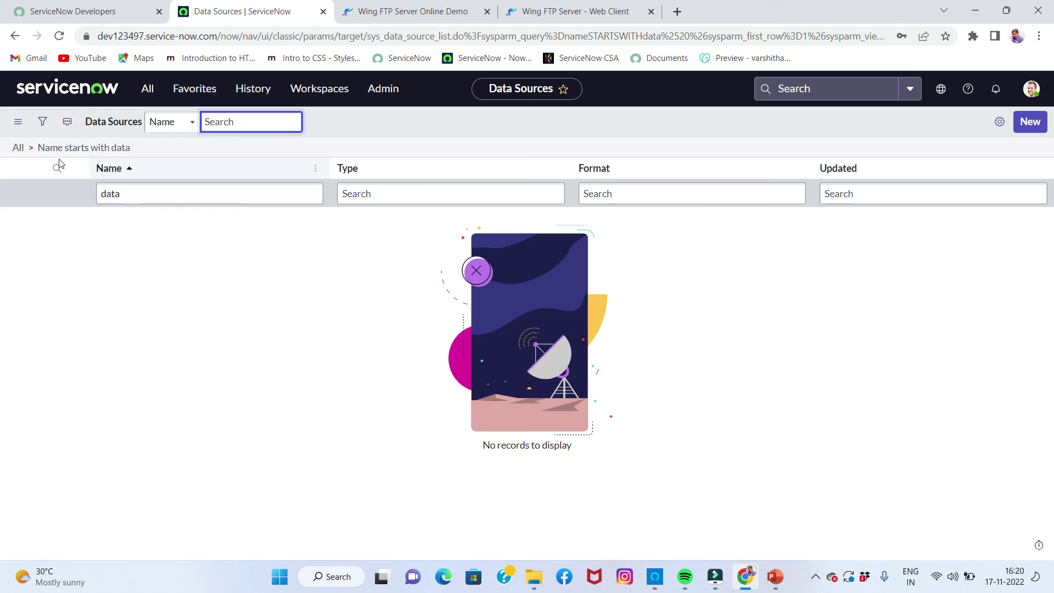
pyautogui.click(18, 147)
# Filter the Data Sources list by the name import, and open the Import record to review its FTP settings and transform maps
pyautogui.click(126, 186)
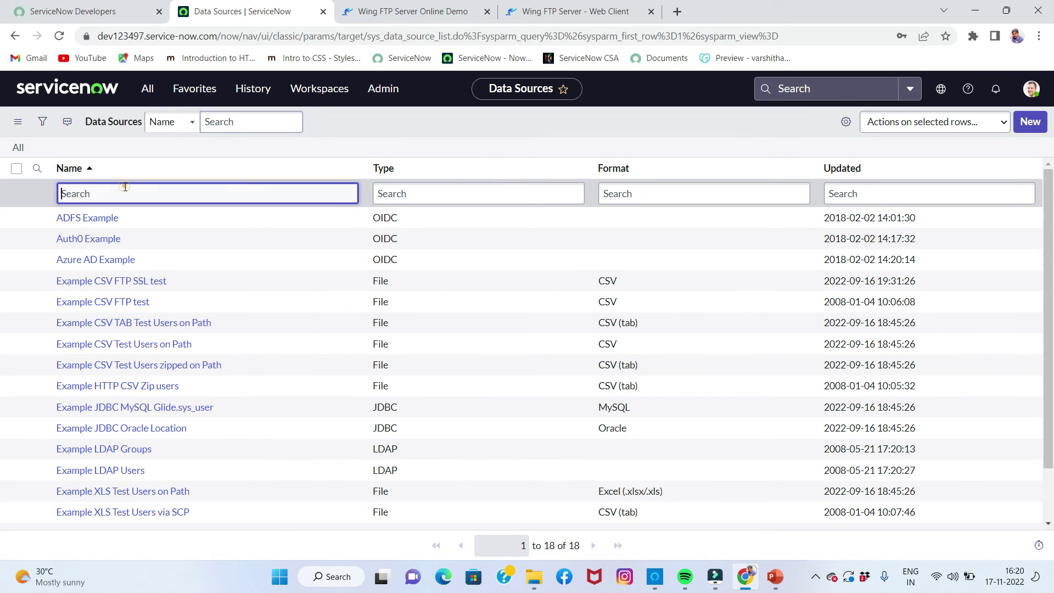
pyautogui.write('import')
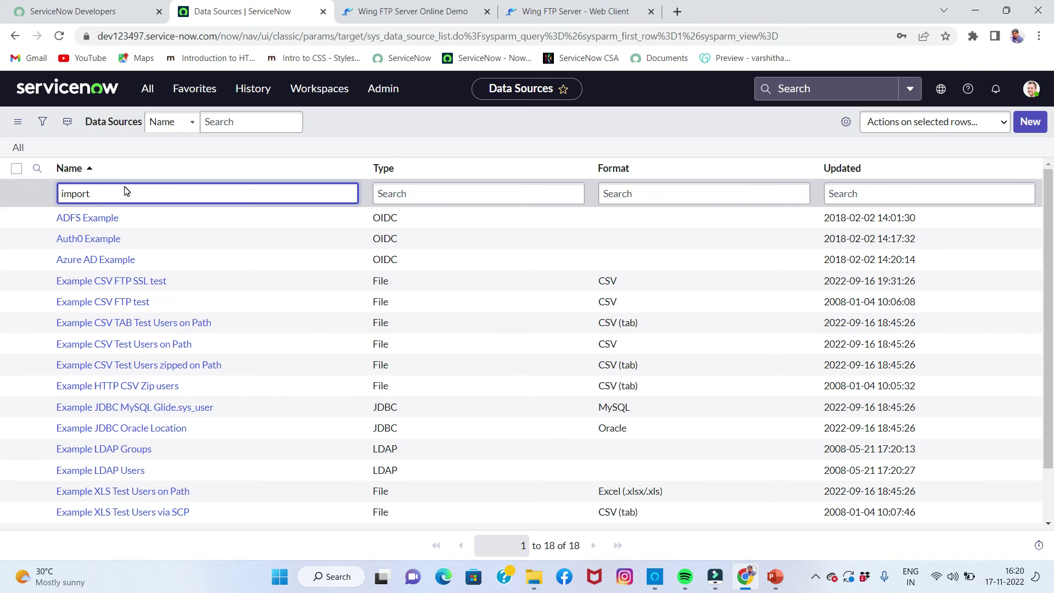
pyautogui.press('Return')
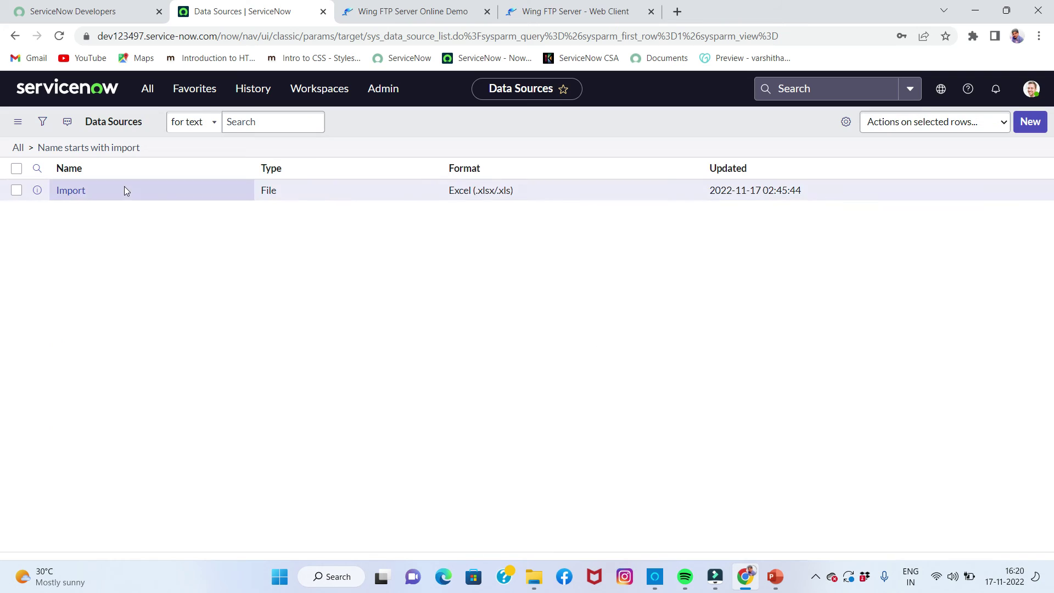
pyautogui.click(73, 217)
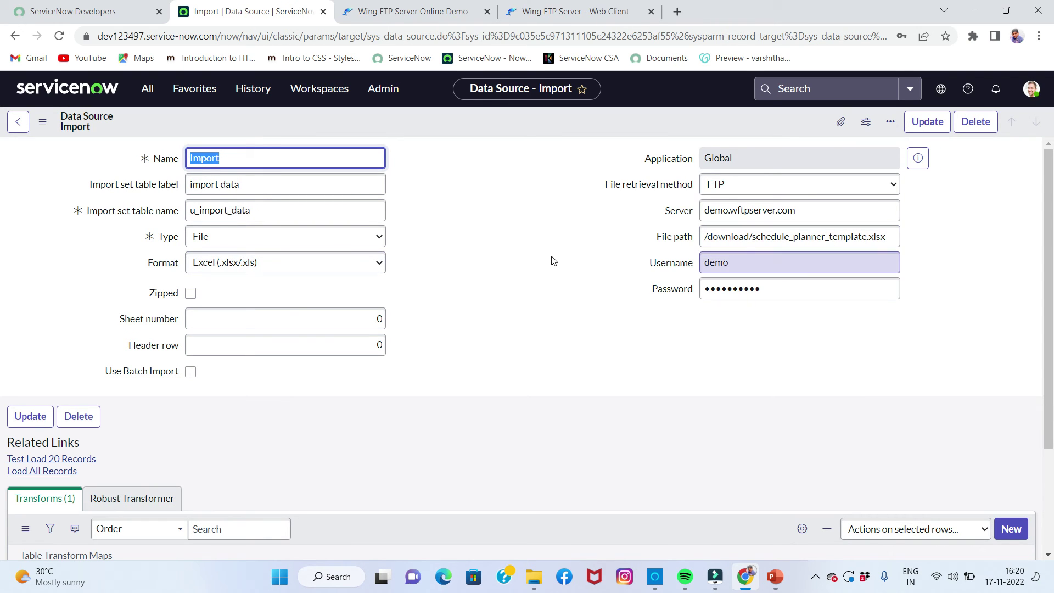
pyautogui.scroll(-3, 385, 258)
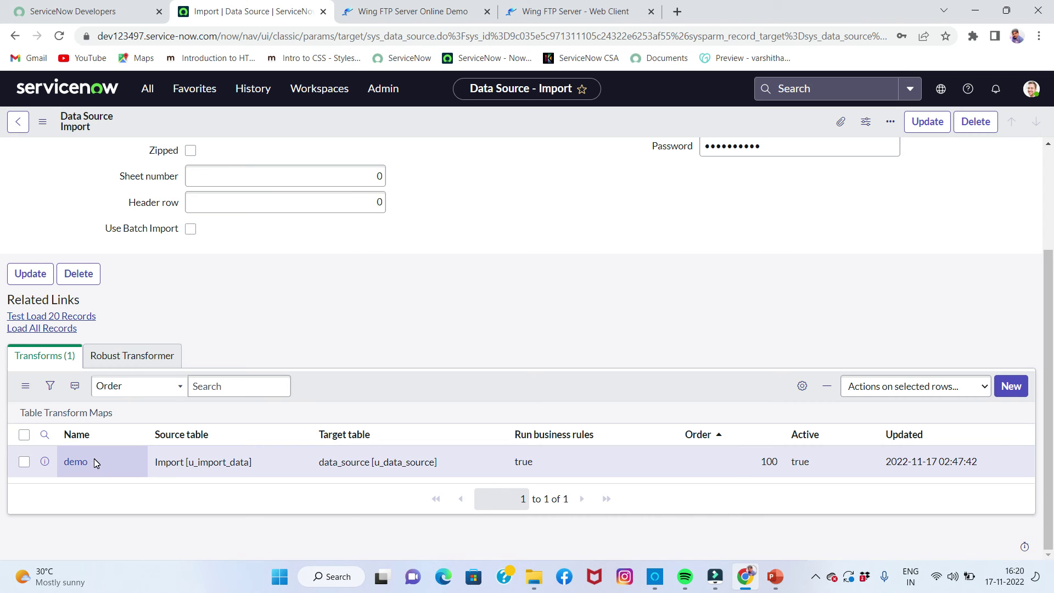
pyautogui.scroll(3, 284, 307)
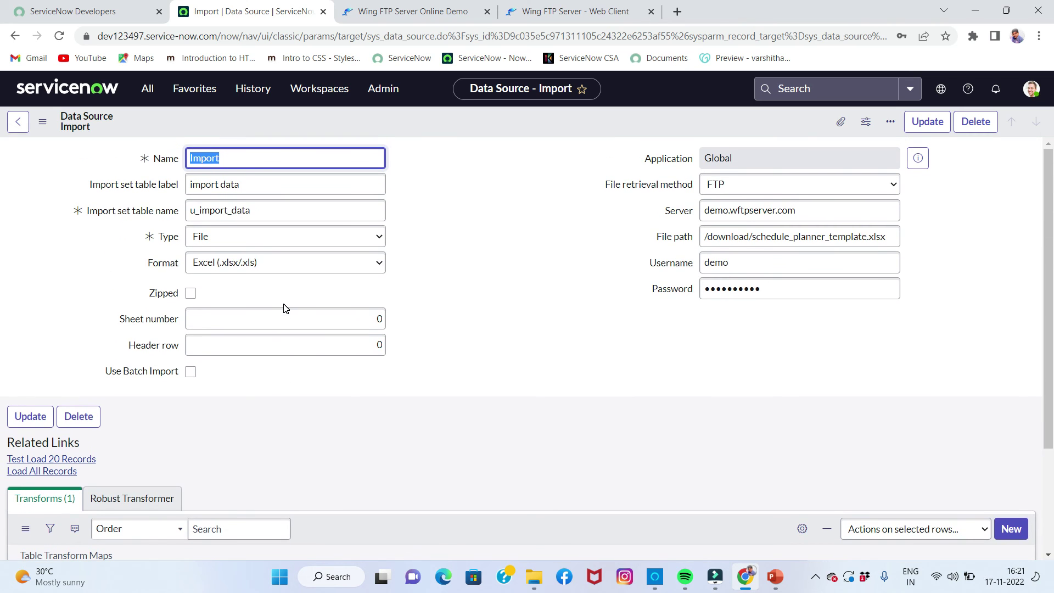